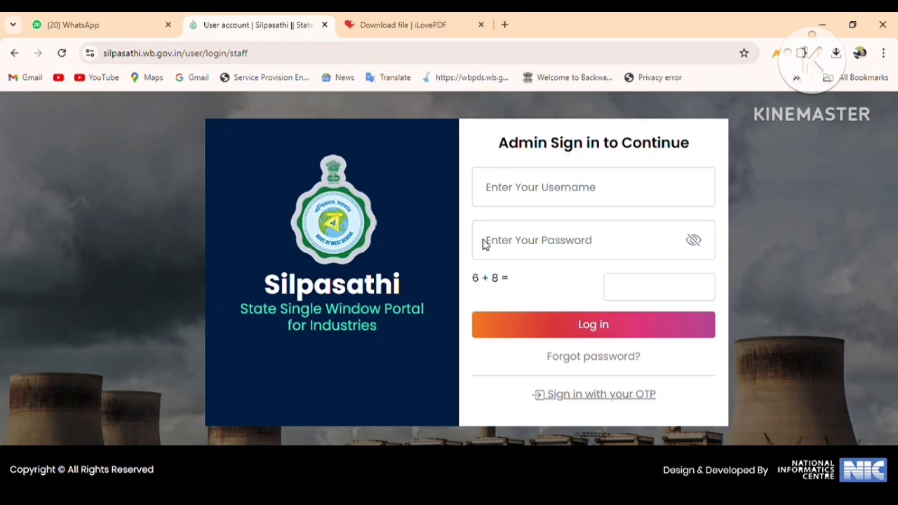
- Sign in with the username, the account password and the captcha sum answer 14
{"action": "left_click", "coordinate": [510, 204]}
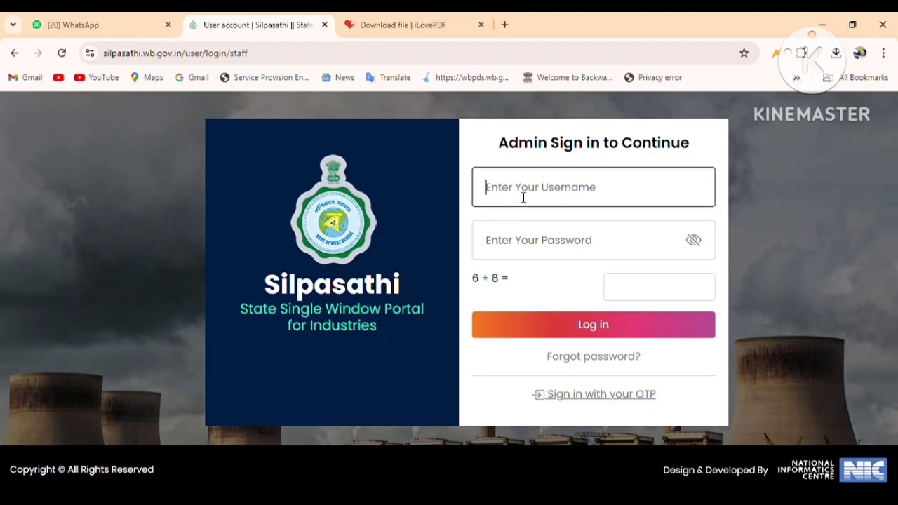
{"action": "type", "text": "9749345"}
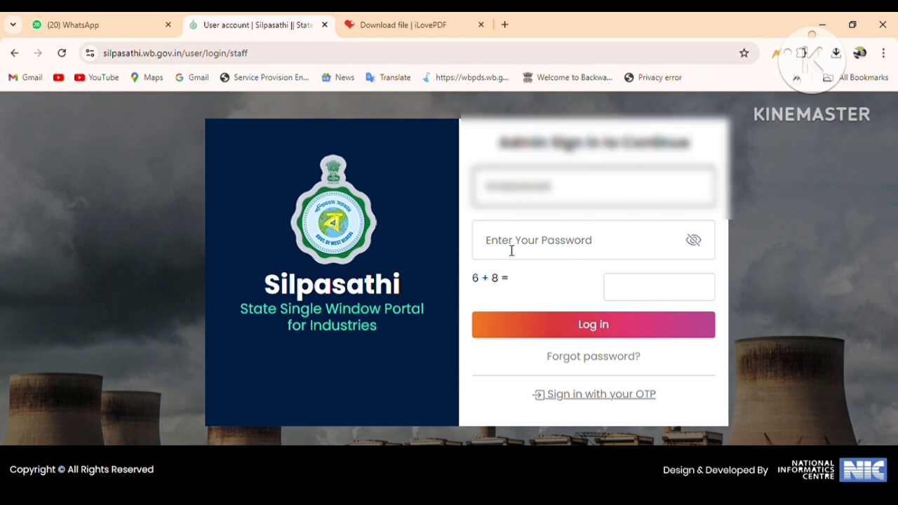
{"action": "left_click", "coordinate": [515, 241]}
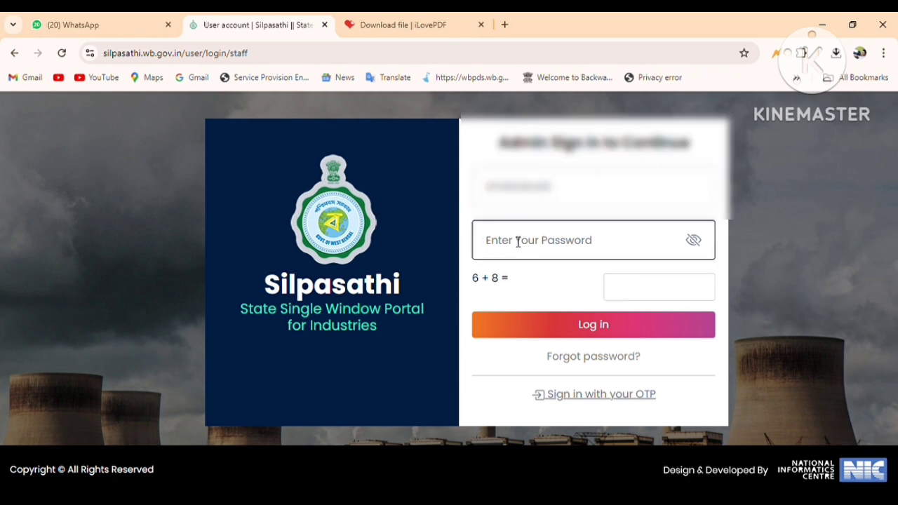
{"action": "type", "text": "••••"}
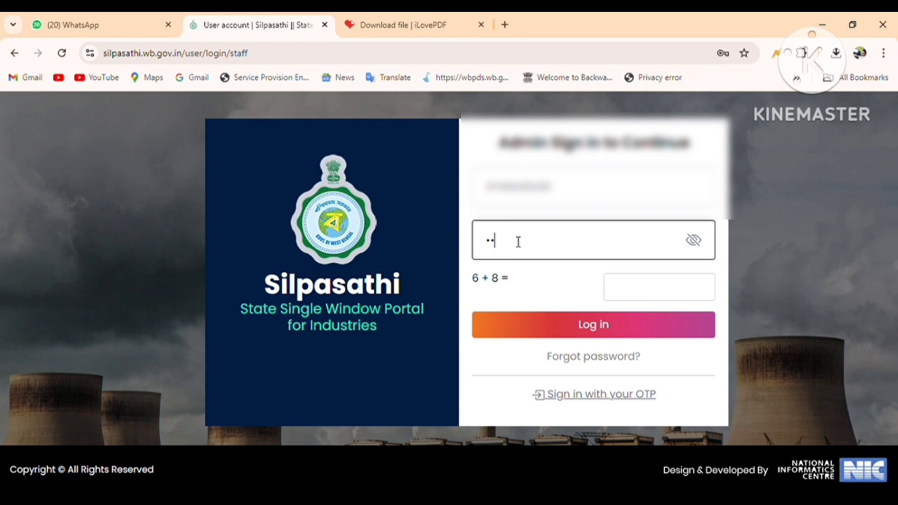
{"action": "type", "text": "••••"}
{"action": "left_click", "coordinate": [641, 289]}
{"action": "type", "text": "14"}
{"action": "left_click", "coordinate": [606, 326]}
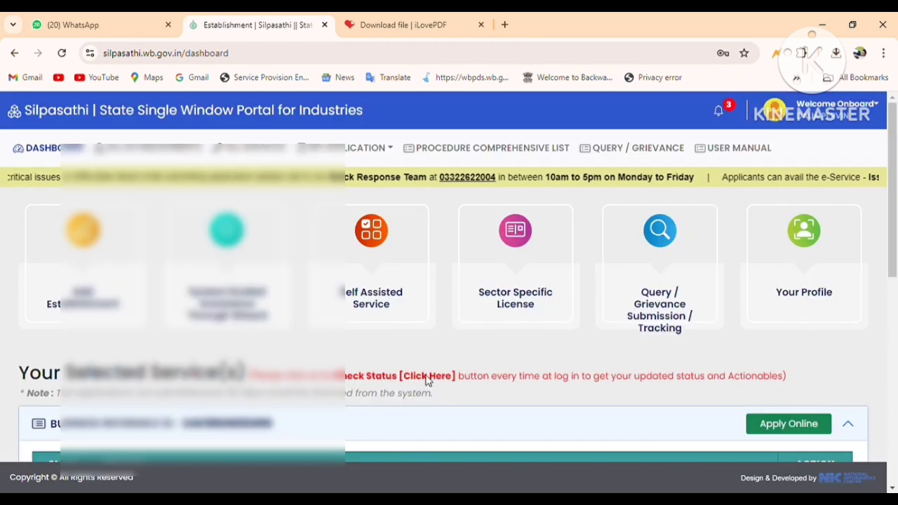
- Start a new online application from the dashboard via Apply Online
{"action": "scroll", "coordinate": [801, 425], "scroll_direction": "down", "scroll_amount": 3}
{"action": "left_click", "coordinate": [788, 226]}
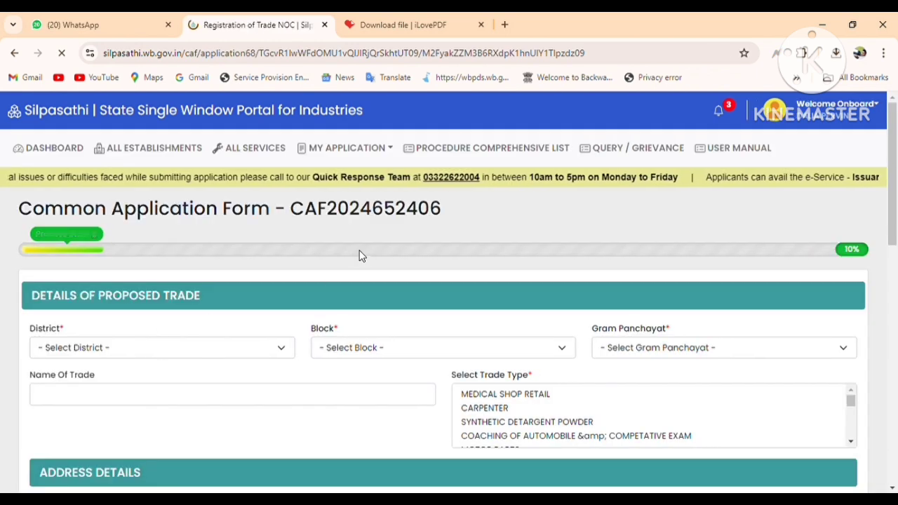
{"action": "scroll", "coordinate": [359, 256], "scroll_direction": "down", "scroll_amount": 2}
- Set district NORTH 24-PARGANAS and block BADURIA, and enter the trade name
{"action": "left_click", "coordinate": [156, 223]}
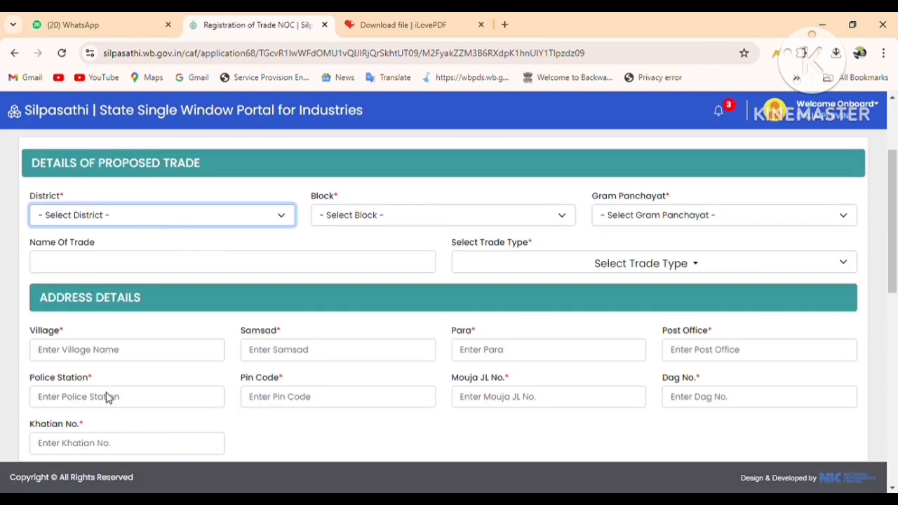
{"action": "left_click", "coordinate": [111, 448]}
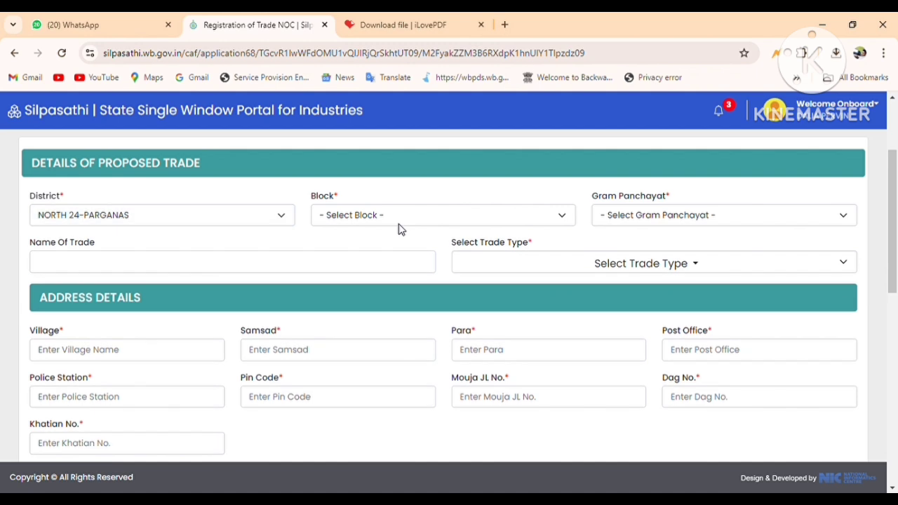
{"action": "left_click", "coordinate": [387, 221]}
{"action": "left_click", "coordinate": [345, 264]}
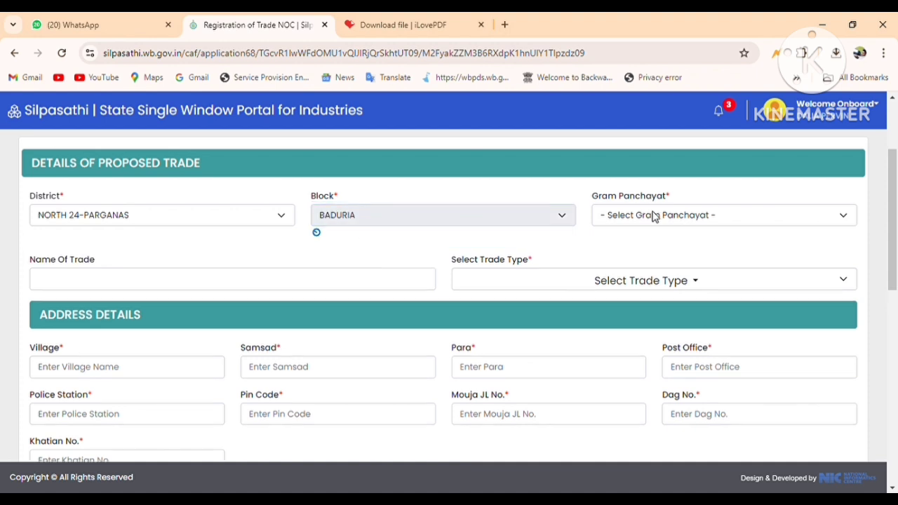
{"action": "left_click", "coordinate": [651, 215]}
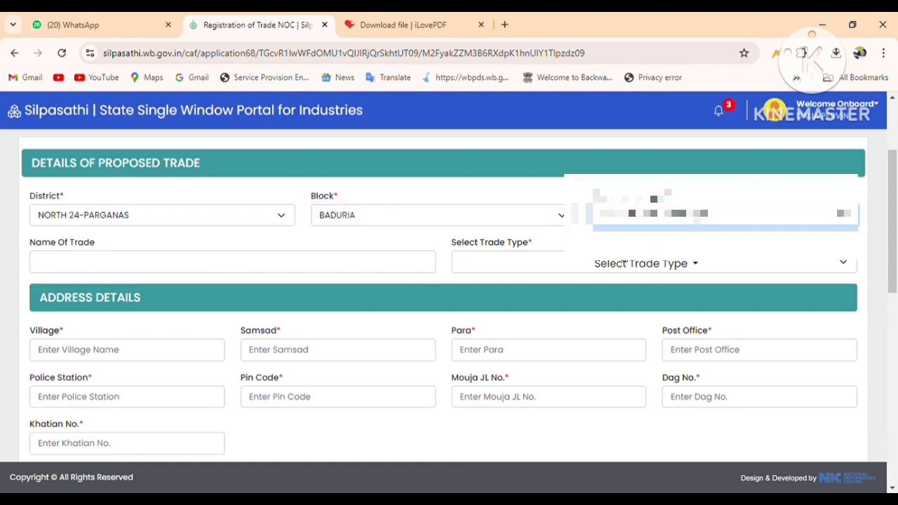
{"action": "left_click", "coordinate": [138, 266]}
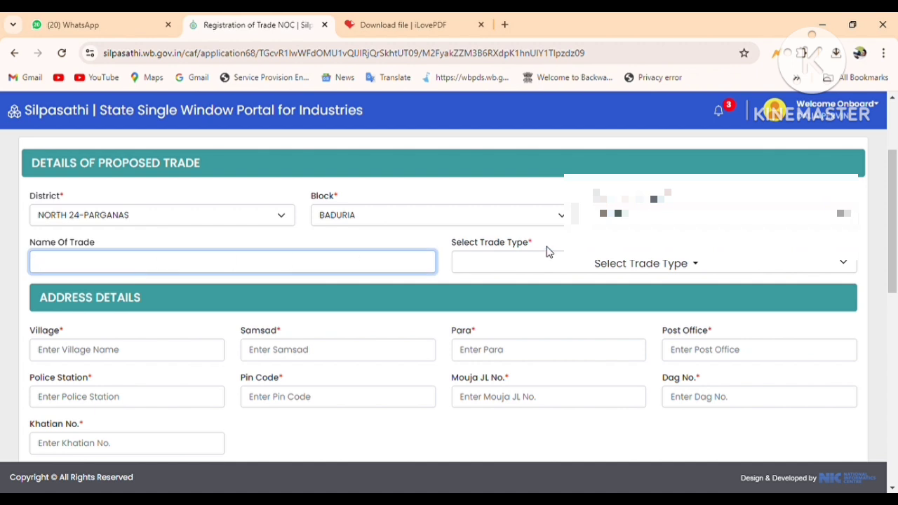
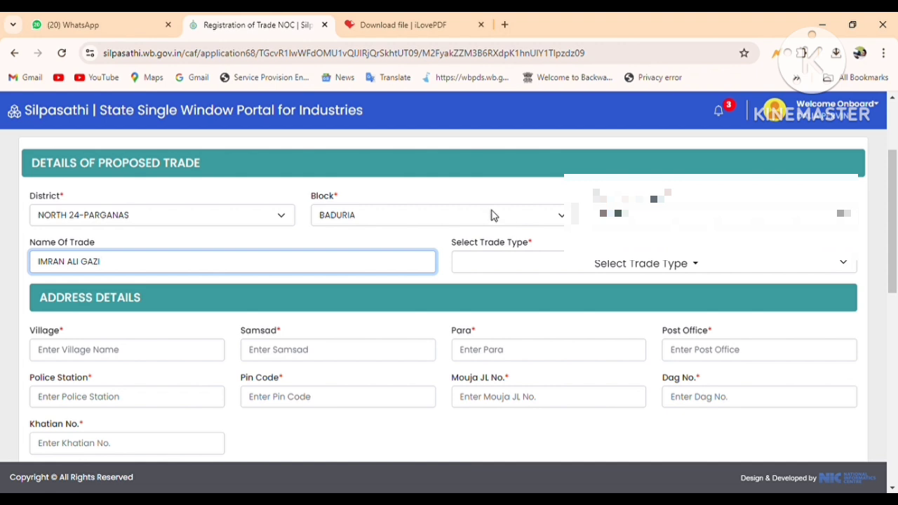
- Search the trade types for 'MUD' and select MUDIKHANA as the trade type
{"action": "left_click", "coordinate": [537, 265]}
{"action": "left_click", "coordinate": [552, 284]}
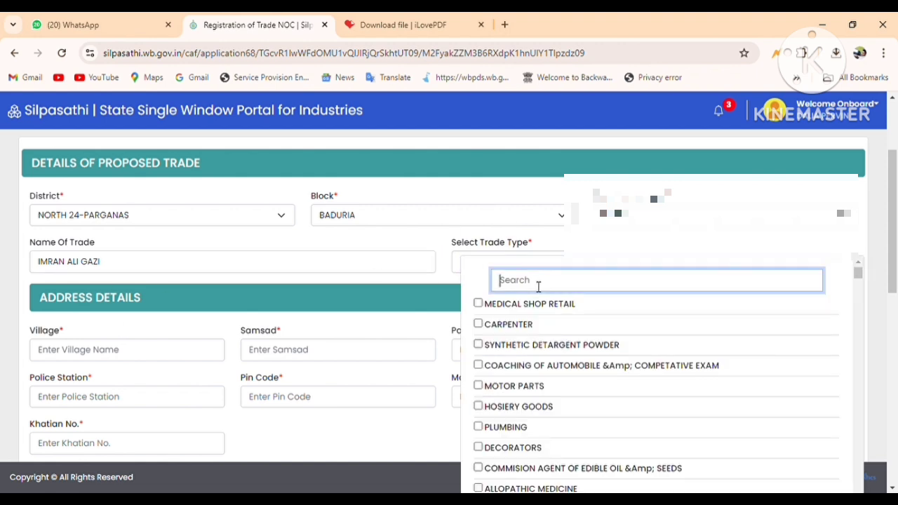
{"action": "type", "text": "MUD"}
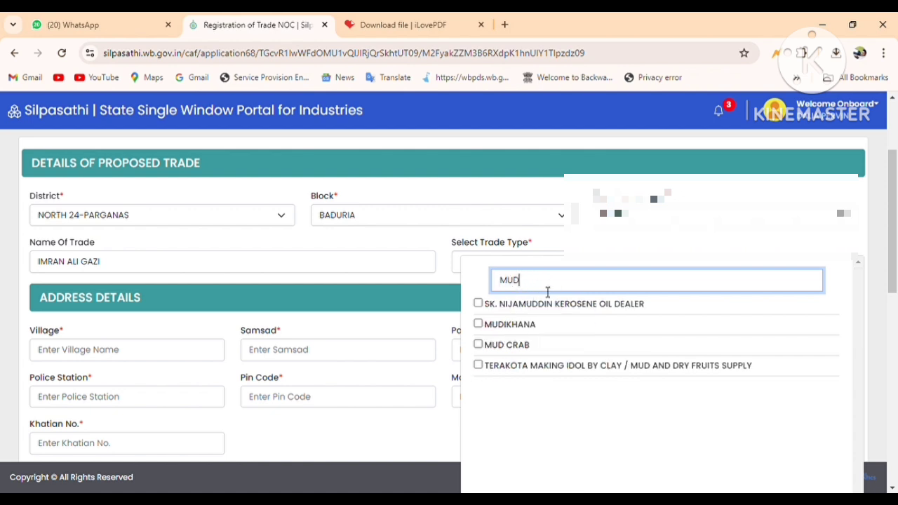
{"action": "left_click", "coordinate": [533, 329]}
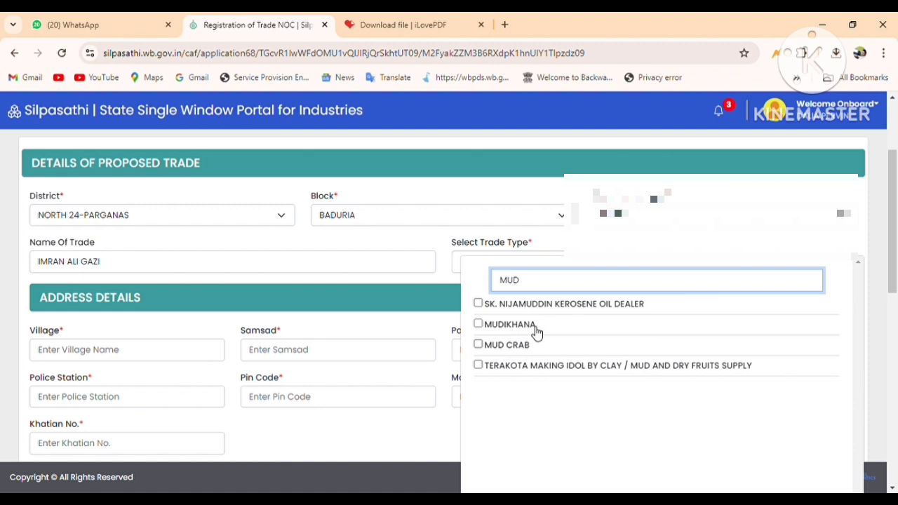
{"action": "left_click", "coordinate": [422, 430]}
{"action": "scroll", "coordinate": [561, 277], "scroll_direction": "down", "scroll_amount": 2}
{"action": "left_click", "coordinate": [75, 221]}
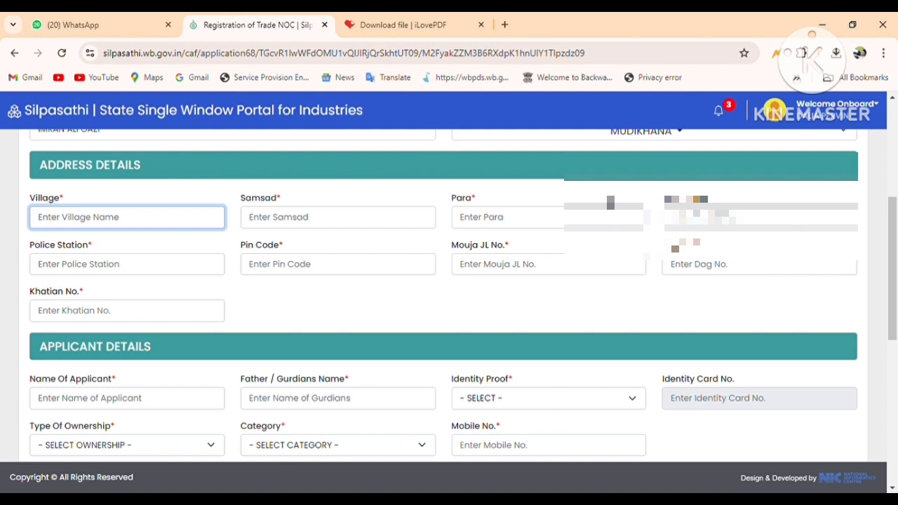
- Fill in village BELGARIA, Samsad XIV, the Para and the Post Office address fields
{"action": "type", "text": "Mi"}
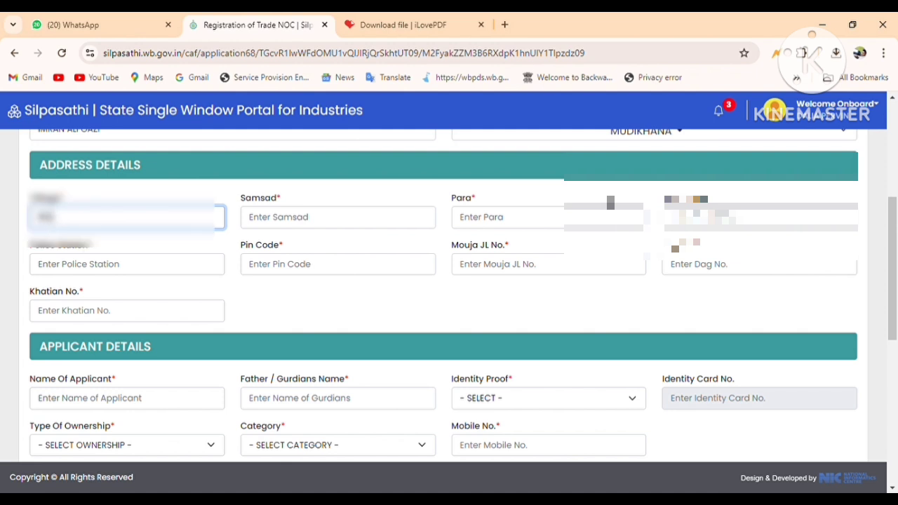
{"action": "type", "text": "RPUR"}
{"action": "left_click", "coordinate": [322, 219]}
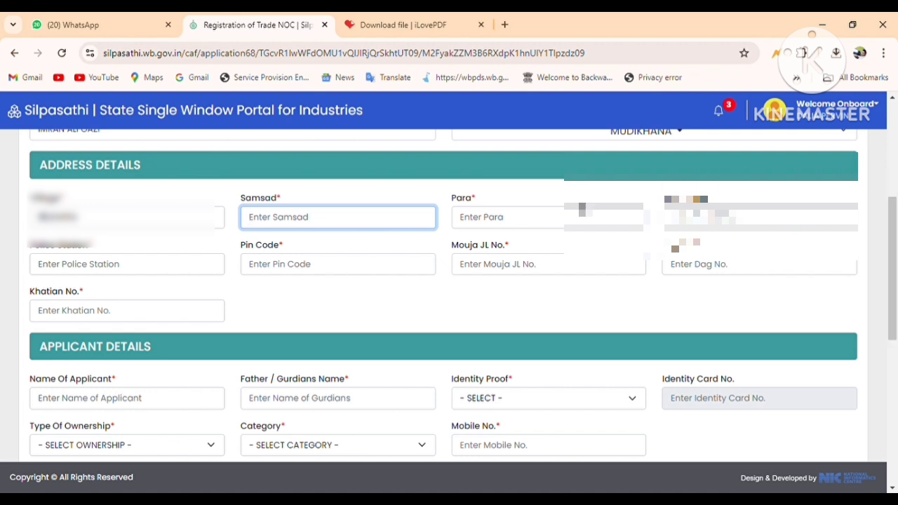
{"action": "left_click", "coordinate": [529, 222]}
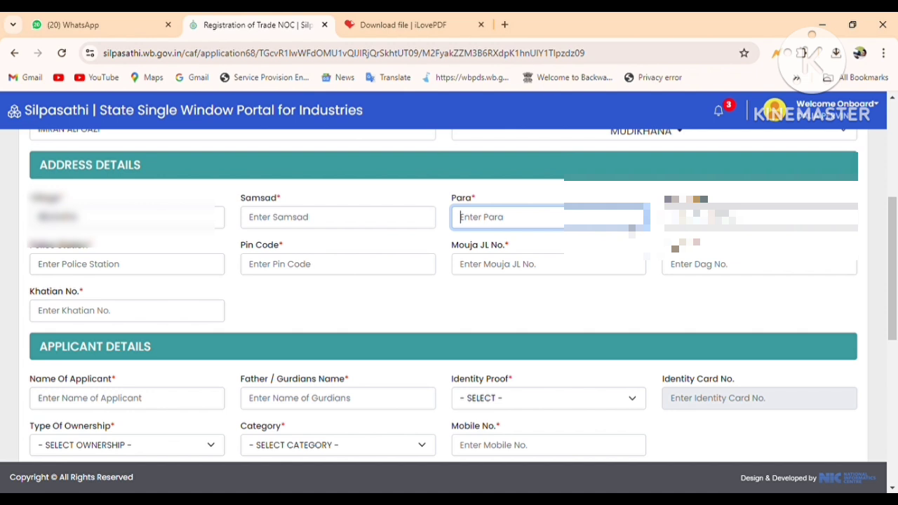
{"action": "type", "text": "BE"}
{"action": "left_click", "coordinate": [413, 223]}
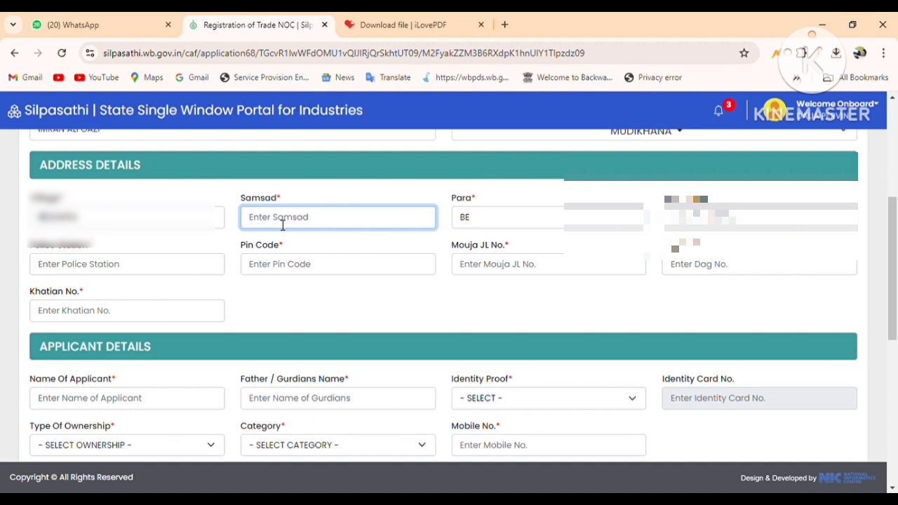
{"action": "type", "text": "XIV"}
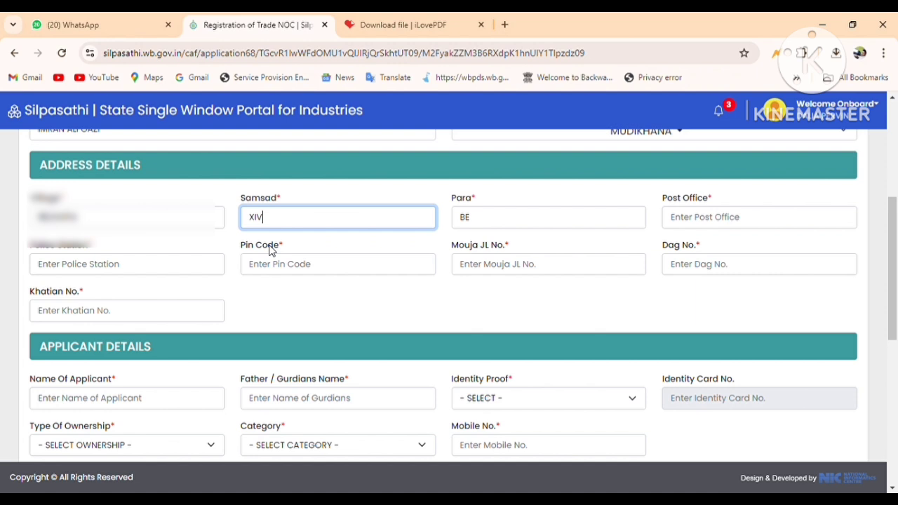
{"action": "left_click", "coordinate": [583, 220]}
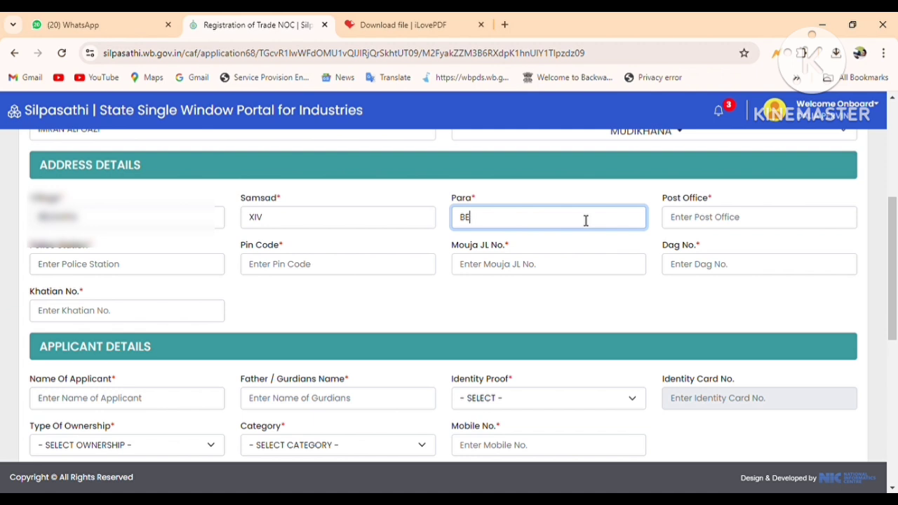
{"action": "type", "text": "BEL"}
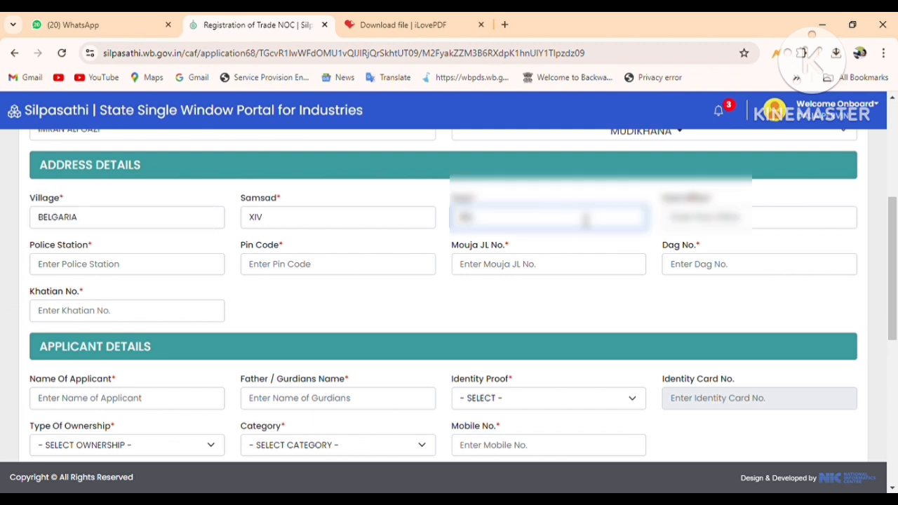
{"action": "type", "text": "GARIA"}
{"action": "left_click", "coordinate": [697, 224]}
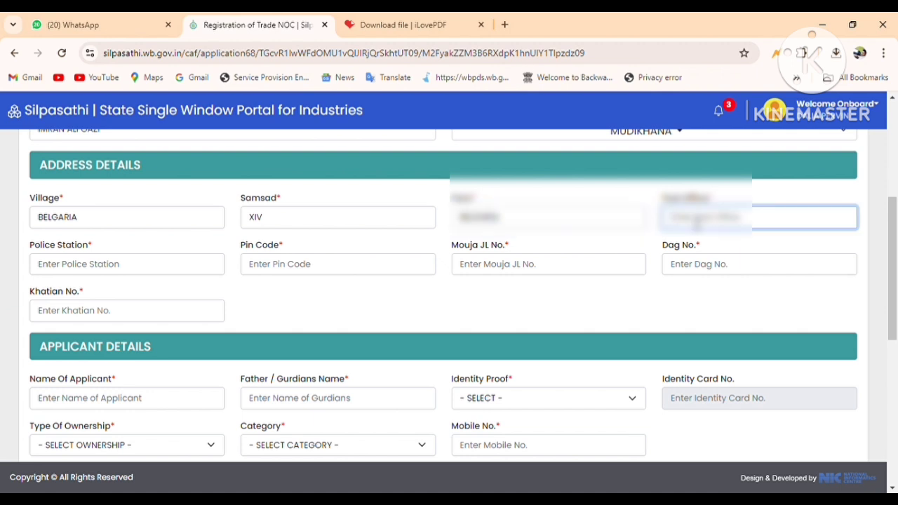
{"action": "type", "text": "BELGA"}
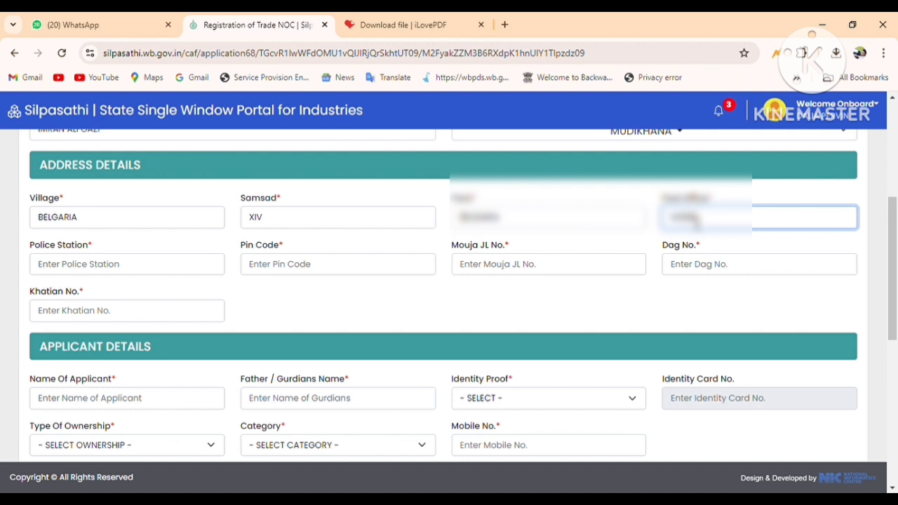
{"action": "type", "text": "RIAGARIA"}
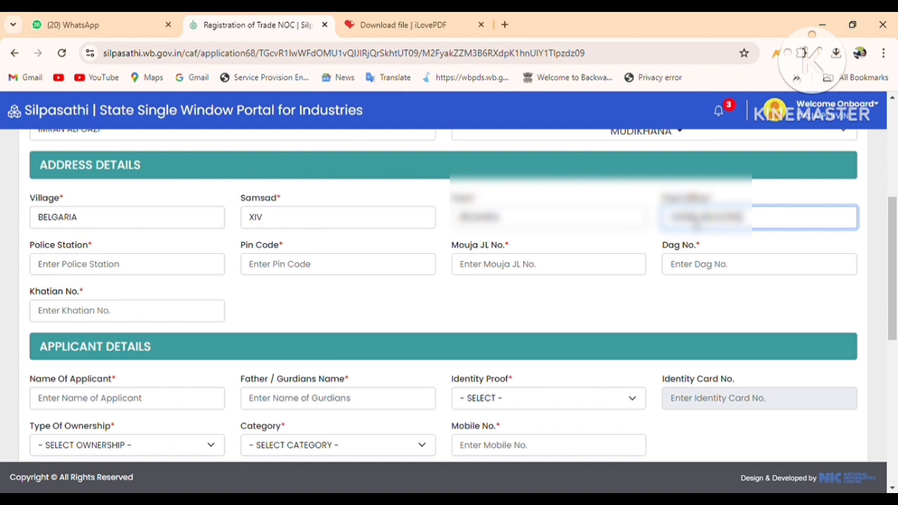
{"action": "left_click", "coordinate": [150, 267]}
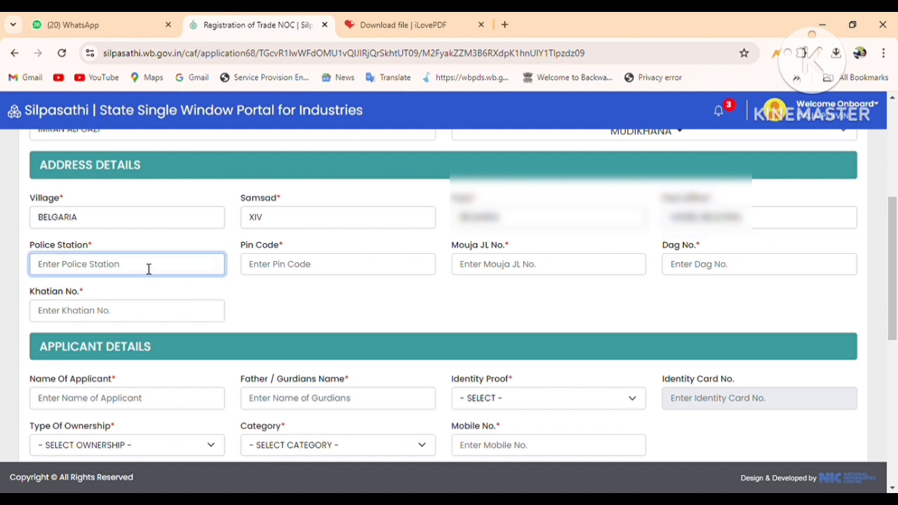
{"action": "type", "text": "BADURIA"}
{"action": "left_click", "coordinate": [366, 266]}
{"action": "type", "text": "743427"}
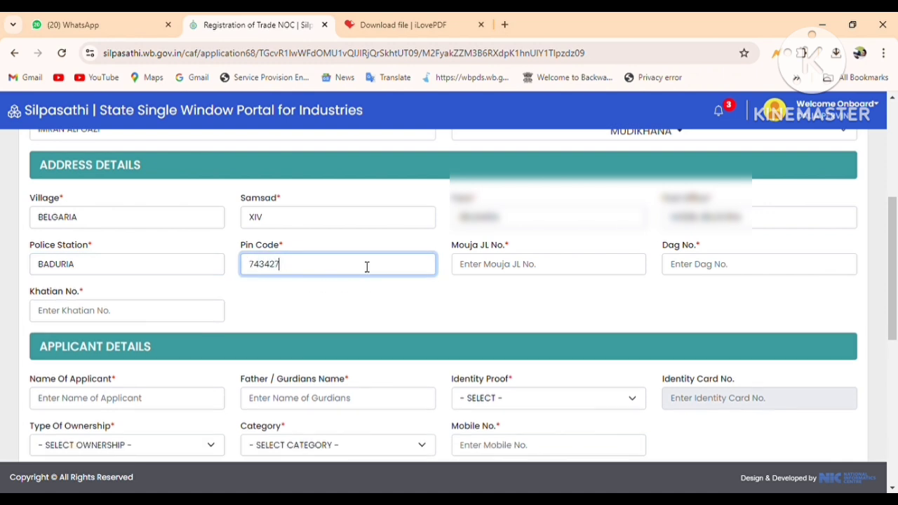
{"action": "left_click", "coordinate": [493, 269]}
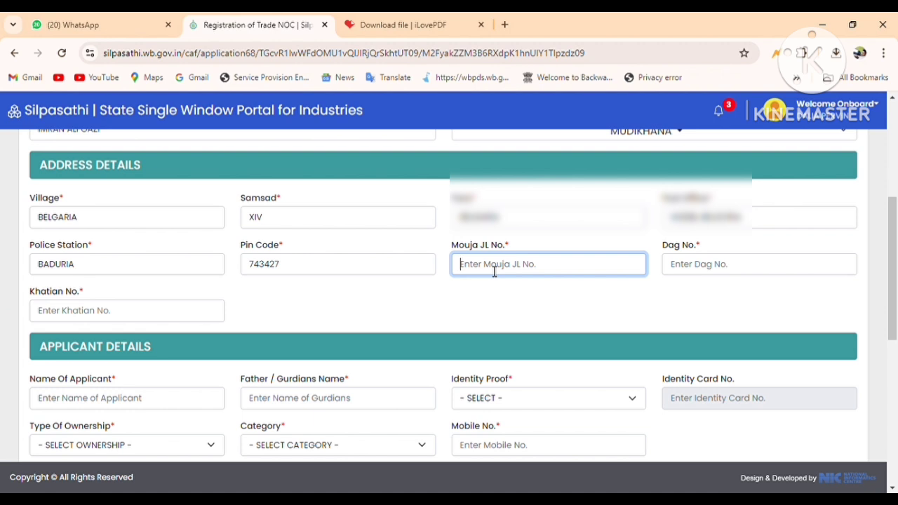
{"action": "type", "text": "97"}
{"action": "left_click", "coordinate": [702, 269]}
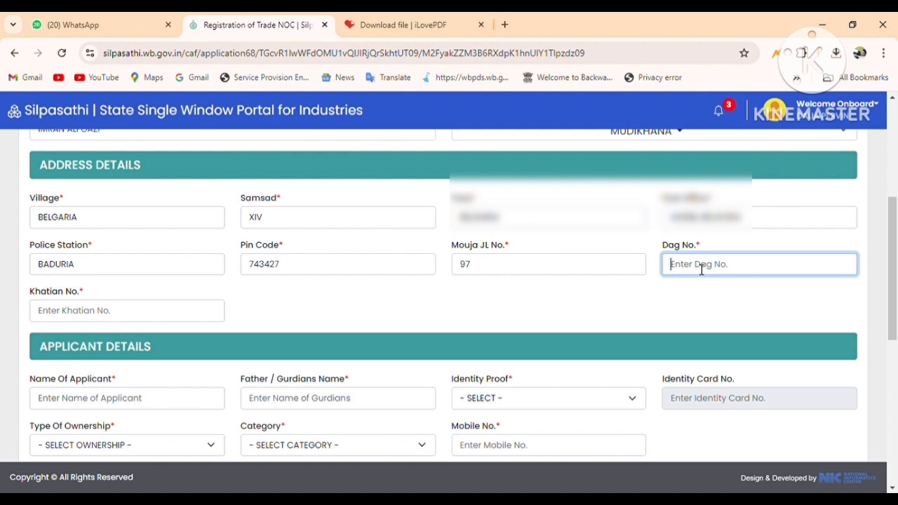
{"action": "type", "text": "110"}
{"action": "left_click", "coordinate": [73, 315]}
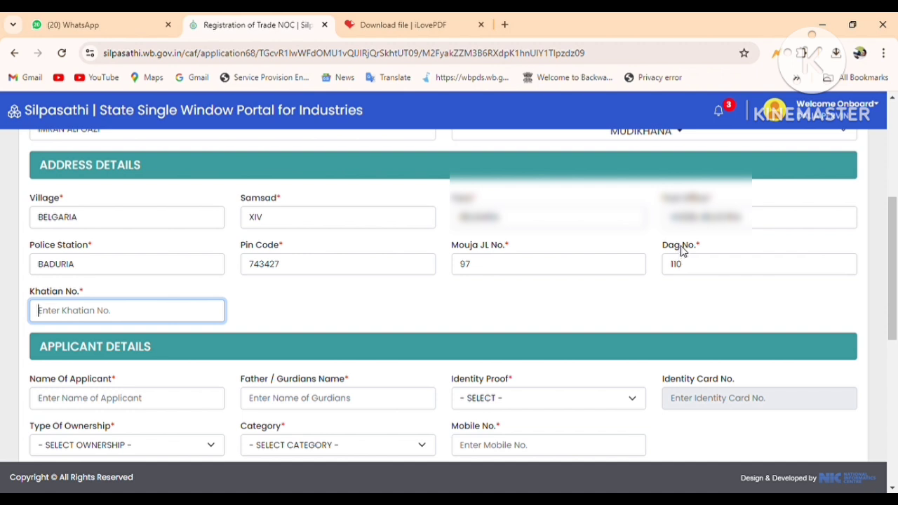
{"action": "type", "text": "6"}
{"action": "key", "text": "BackSpace"}
- Set Khatian No. 443 and enter the applicant's name and father's name
{"action": "type", "text": "443"}
{"action": "scroll", "coordinate": [393, 247], "scroll_direction": "down", "scroll_amount": 3}
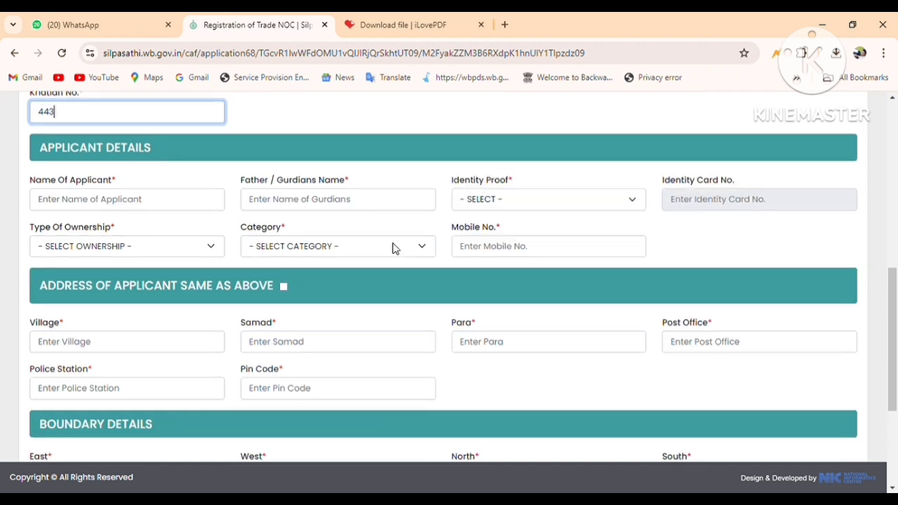
{"action": "left_click", "coordinate": [91, 205]}
{"action": "scroll", "coordinate": [323, 183], "scroll_direction": "down", "scroll_amount": 1}
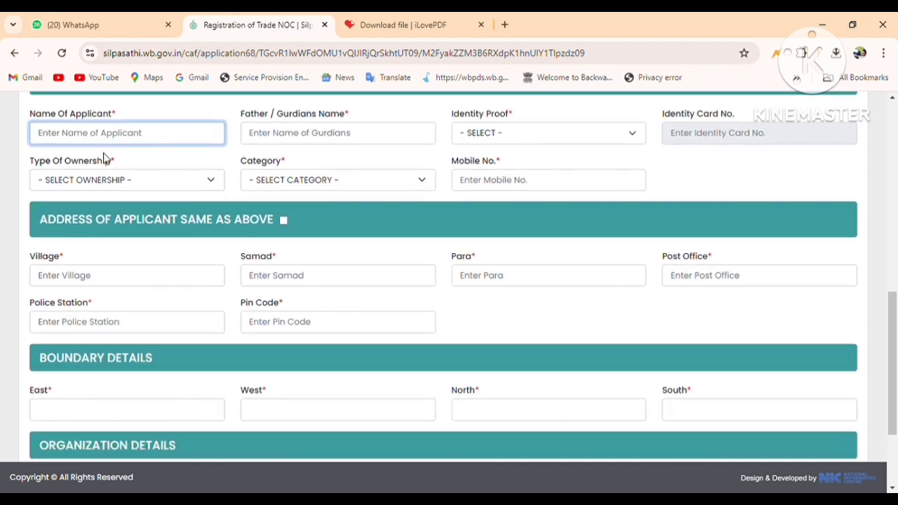
{"action": "scroll", "coordinate": [261, 133], "scroll_direction": "up", "scroll_amount": 1}
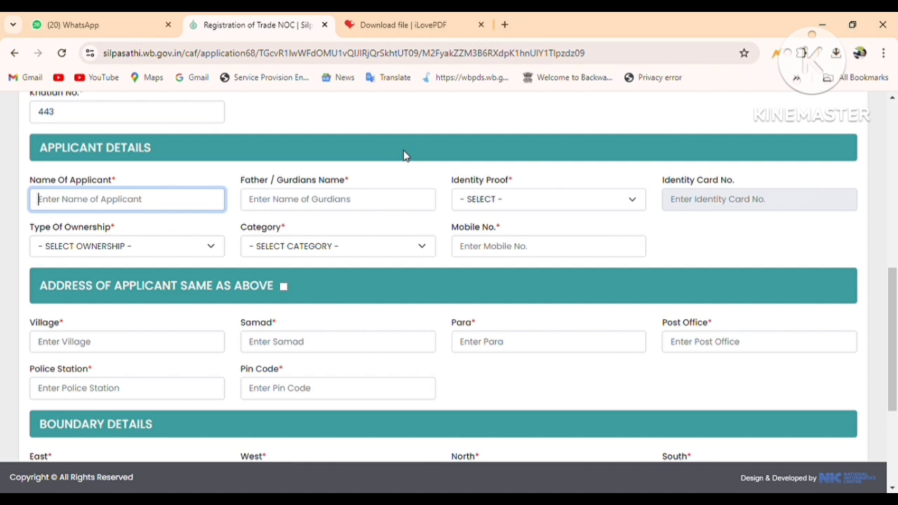
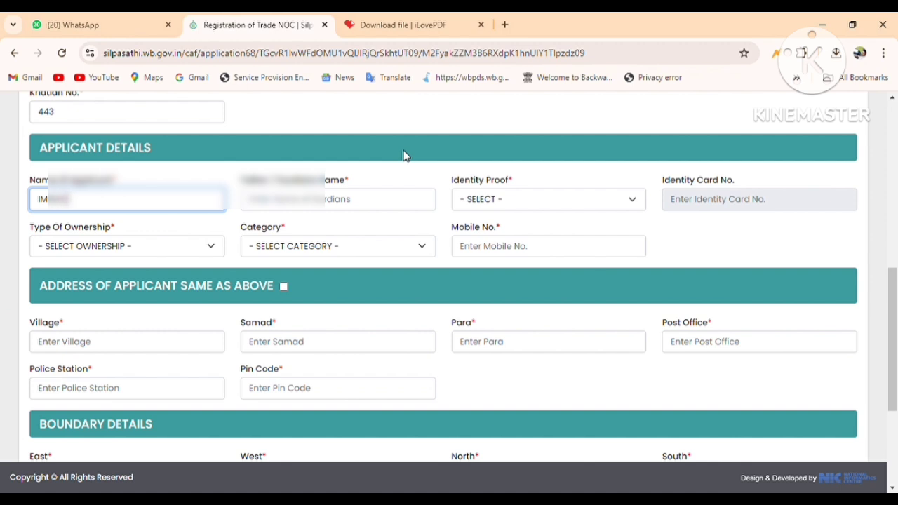
{"action": "key", "text": "Tab"}
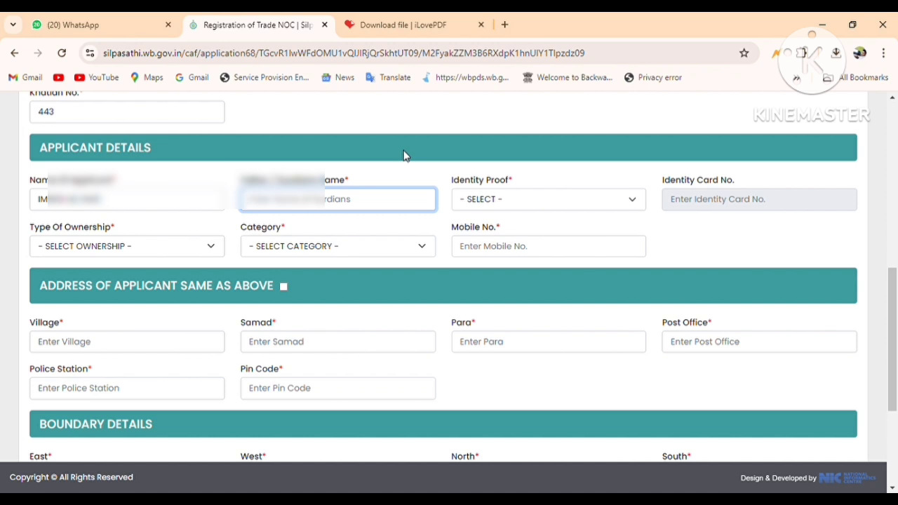
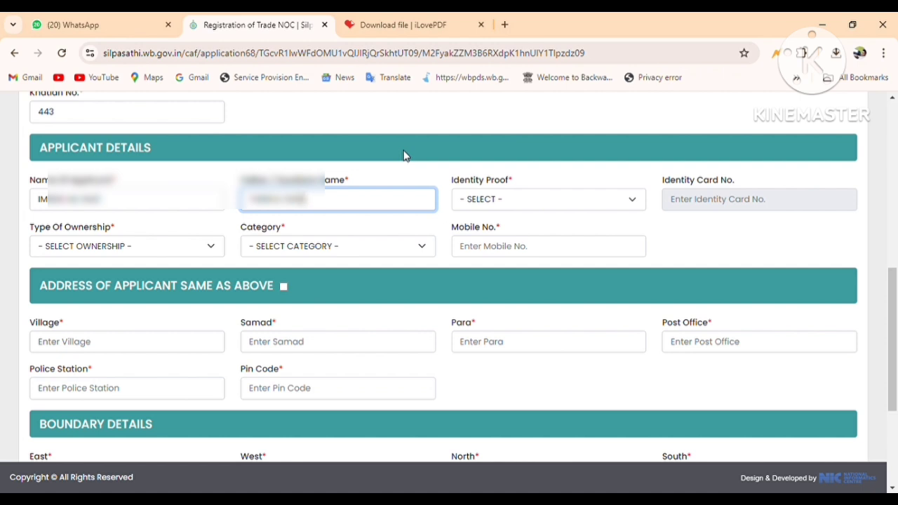
- Choose AADHAR as identity proof and enter the identity card number
{"action": "left_click", "coordinate": [510, 195]}
{"action": "left_click", "coordinate": [491, 243]}
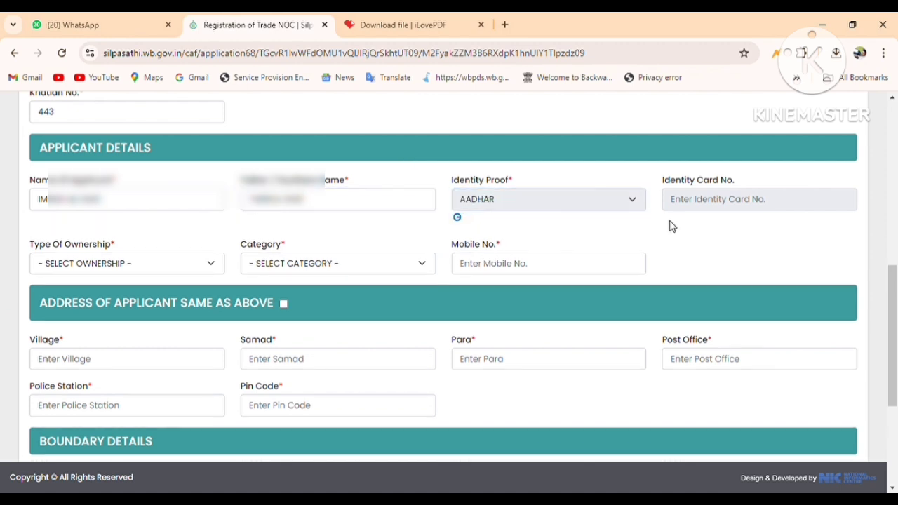
{"action": "left_click", "coordinate": [707, 204]}
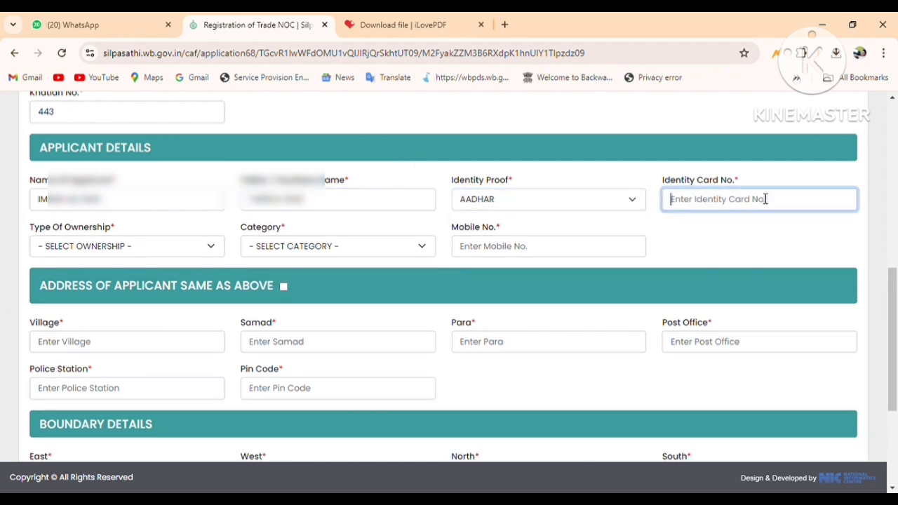
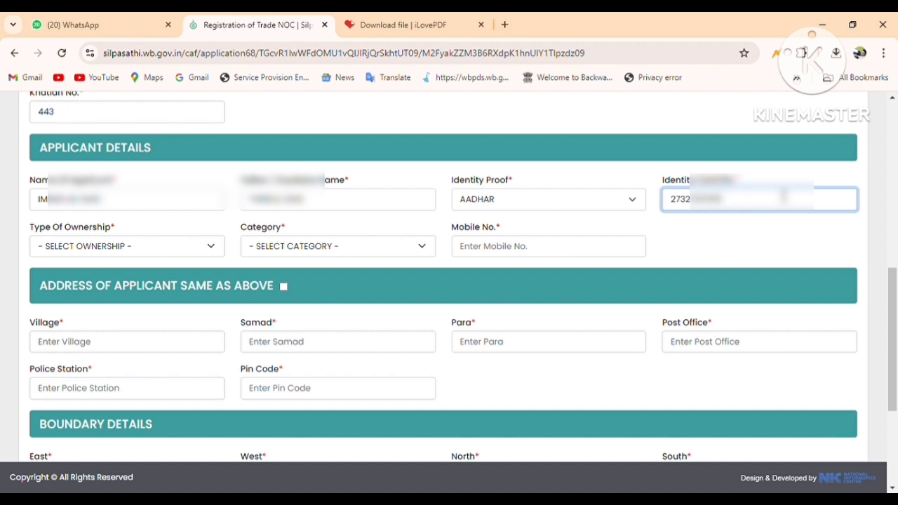
{"action": "left_click", "coordinate": [533, 228]}
- Set ownership PERSONAL, category GP CITIZEN, enter the mobile number, and tick address same as above
{"action": "left_click", "coordinate": [155, 248]}
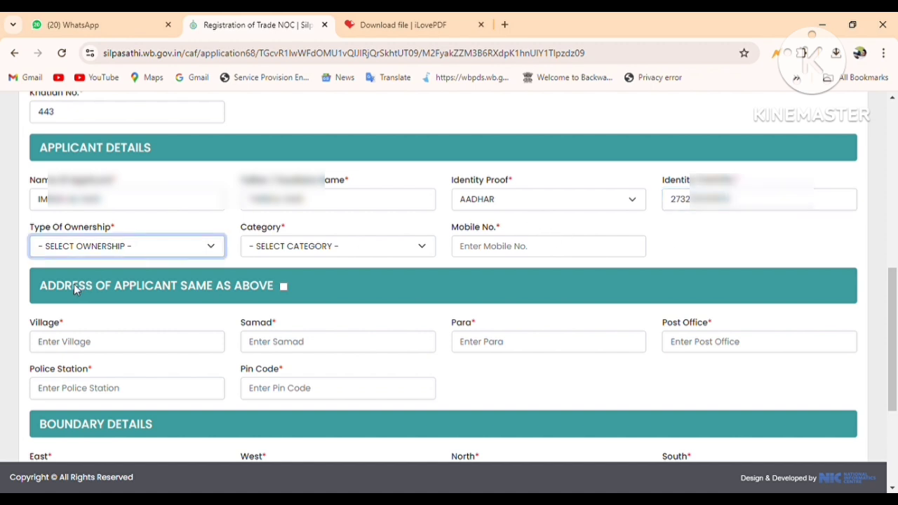
{"action": "left_click", "coordinate": [62, 355]}
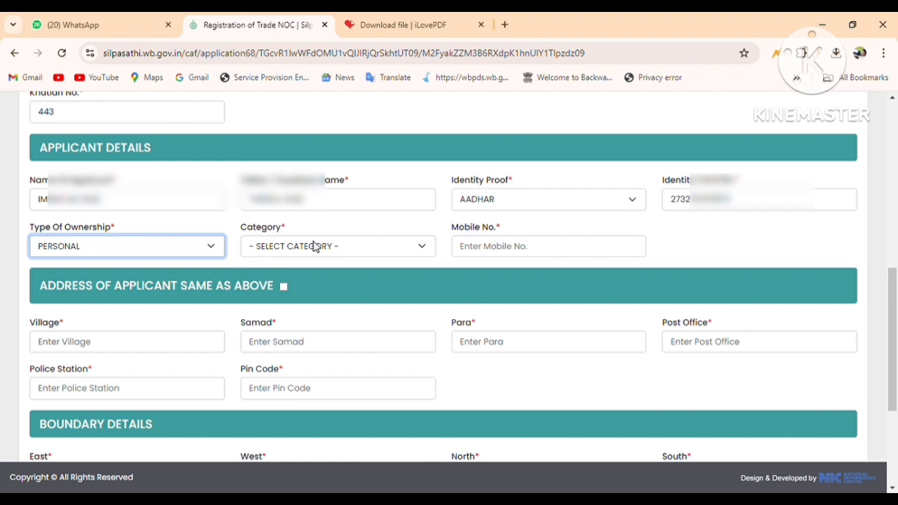
{"action": "key", "text": "Tab"}
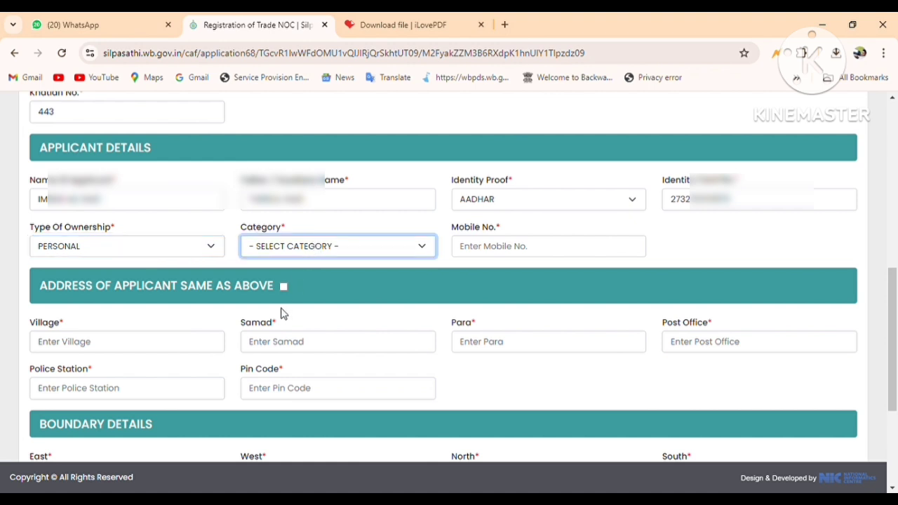
{"action": "left_click", "coordinate": [282, 306]}
{"action": "left_click", "coordinate": [503, 252]}
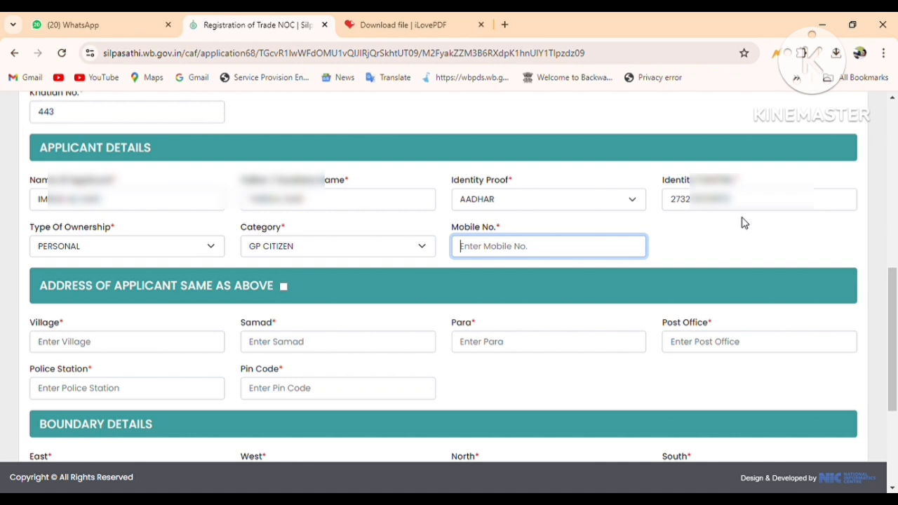
{"action": "type", "text": "90"}
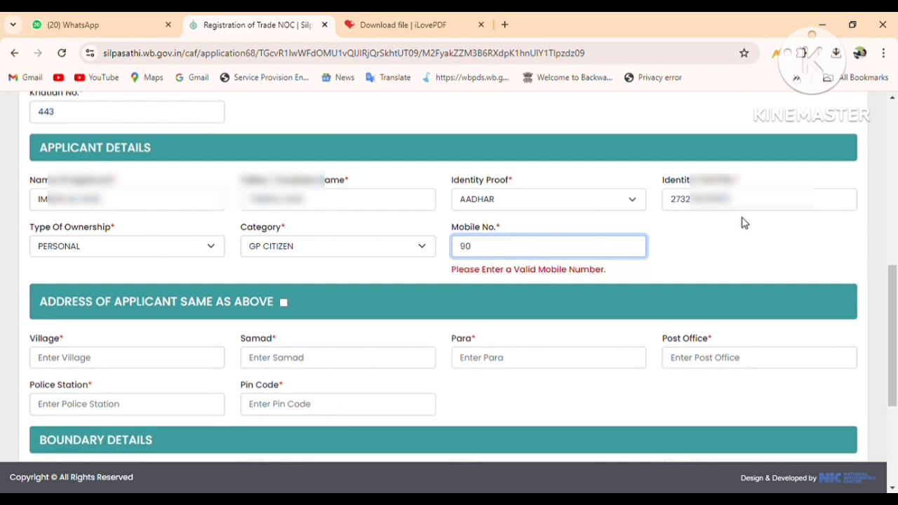
{"action": "type", "text": "64???"}
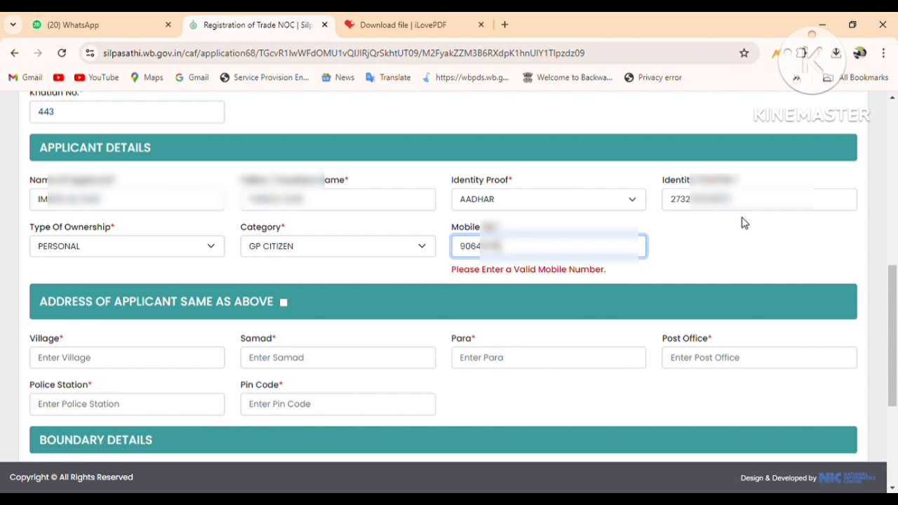
{"action": "type", "text": "???"}
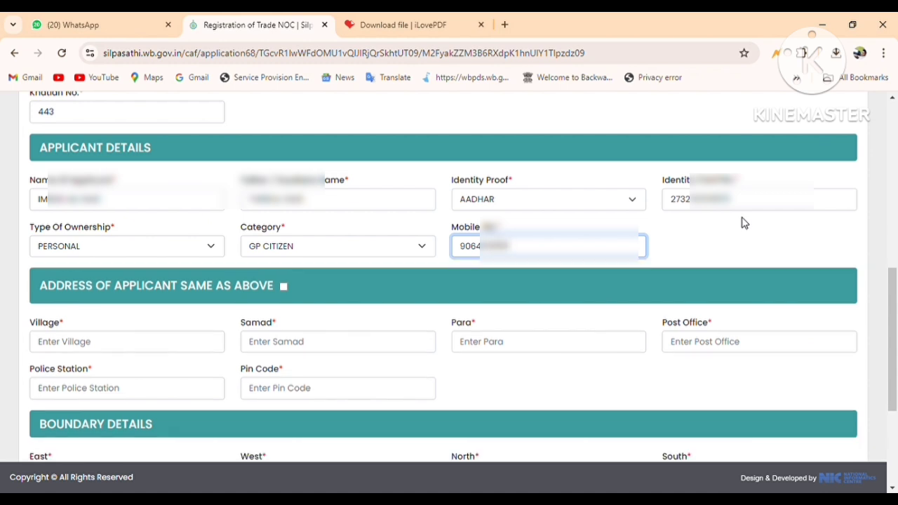
{"action": "left_click", "coordinate": [284, 286]}
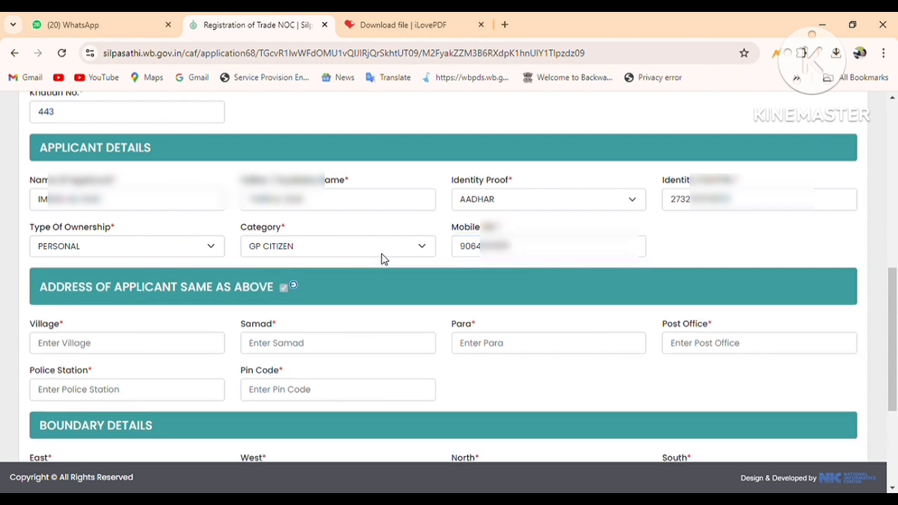
- Enter boundaries East SCHOOL, West PAUMP, North ROAD and South MATH
{"action": "scroll", "coordinate": [386, 244], "scroll_direction": "down", "scroll_amount": 2}
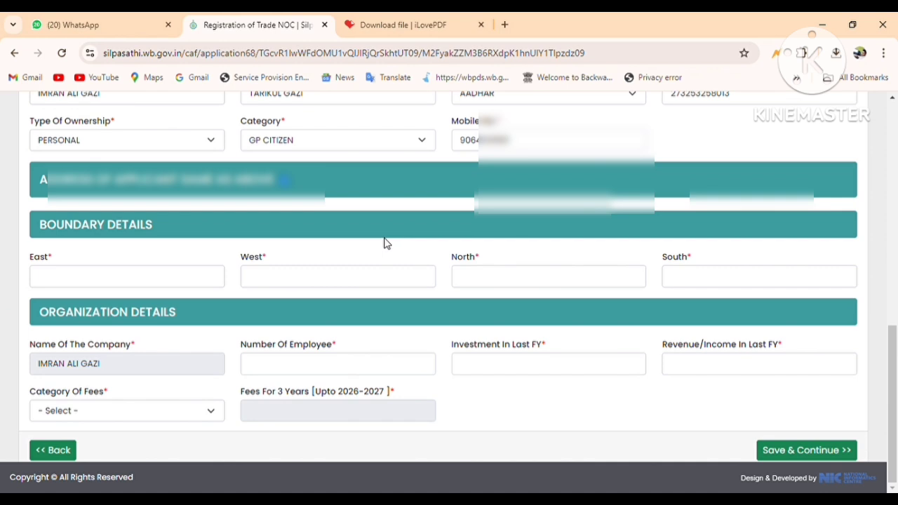
{"action": "left_click", "coordinate": [70, 276]}
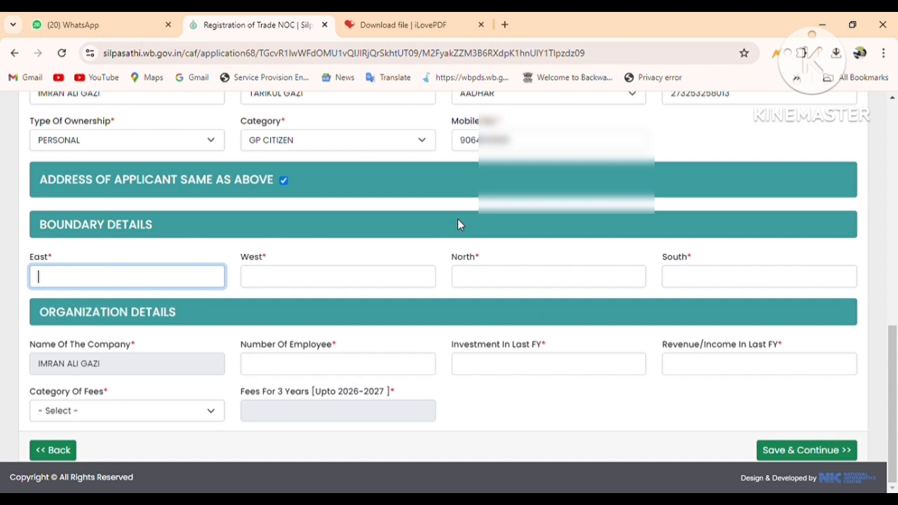
{"action": "type", "text": "scHOOL"}
{"action": "key", "text": "Tab"}
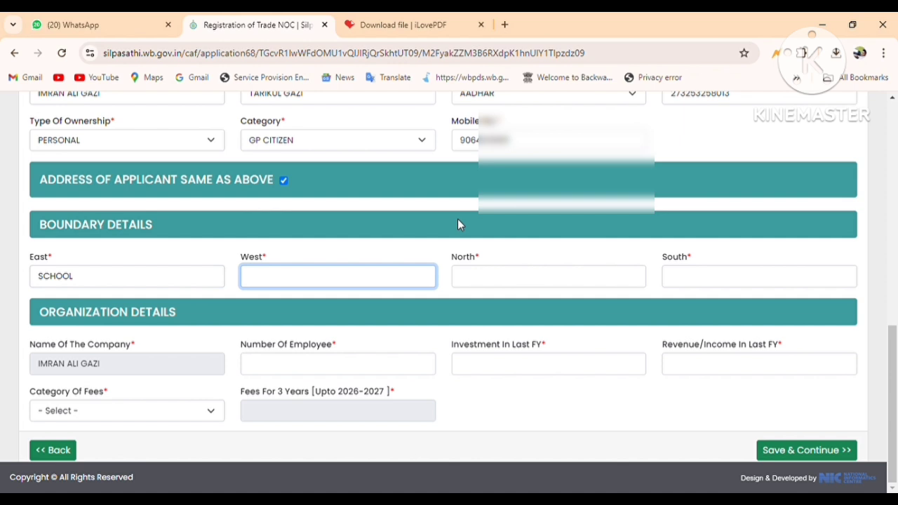
{"action": "type", "text": "PA"}
{"action": "left_click_drag", "start_coordinate": [78, 281], "coordinate": [62, 281]}
{"action": "left_click", "coordinate": [266, 283]}
{"action": "type", "text": "UMP"}
{"action": "key", "text": "Tab"}
{"action": "type", "text": "ROAD"}
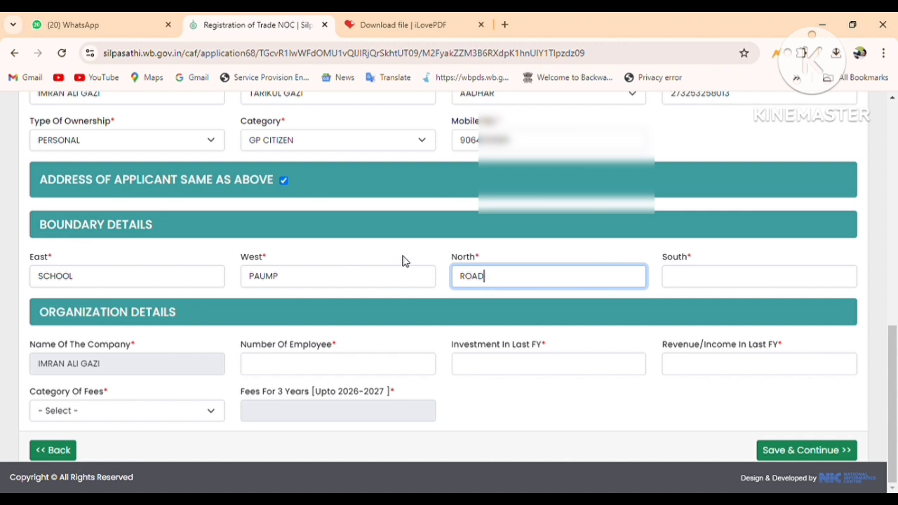
{"action": "key", "text": "Tab"}
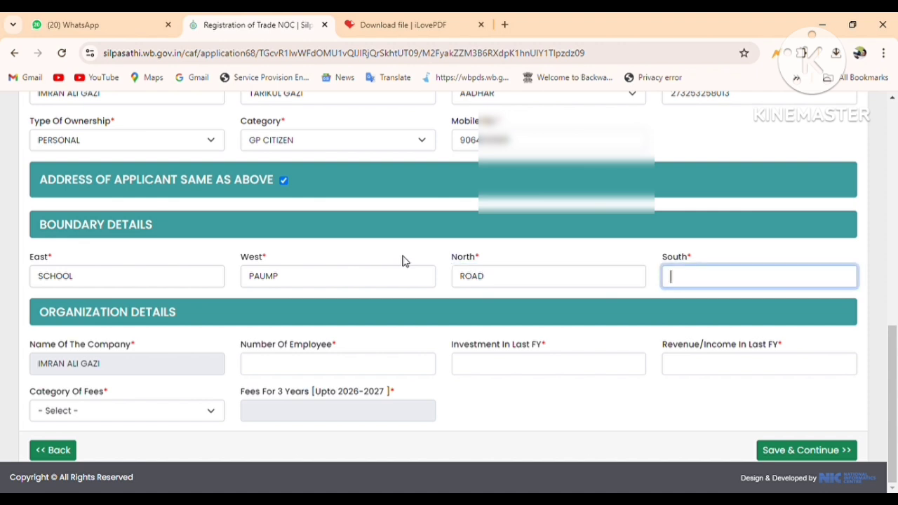
{"action": "type", "text": "MATH"}
- Enter 2 employees, investment 200000 and the last-FY revenue 100000
{"action": "left_click", "coordinate": [281, 370]}
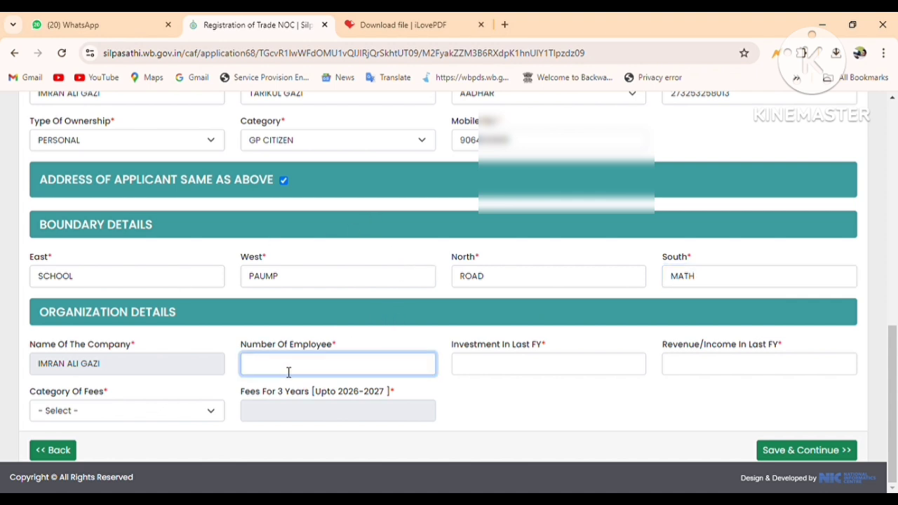
{"action": "type", "text": "2"}
{"action": "left_click", "coordinate": [491, 368]}
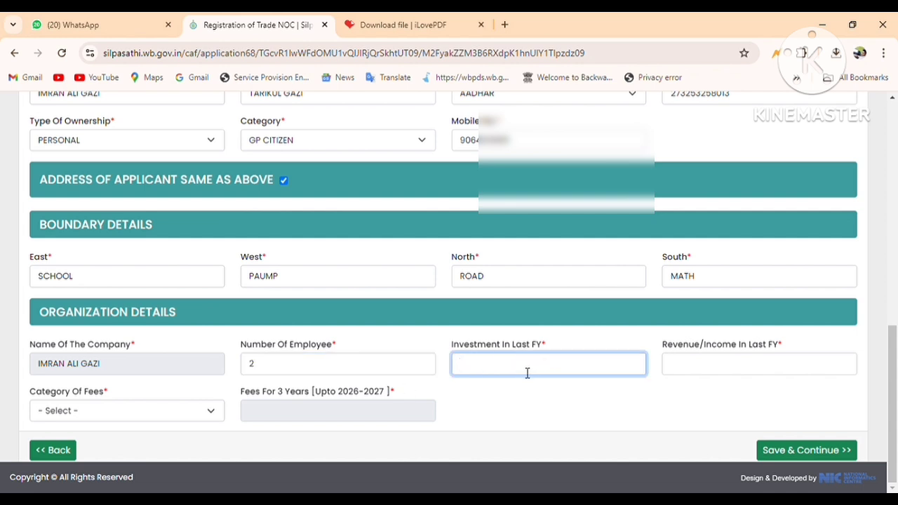
{"action": "double_click", "coordinate": [280, 372]}
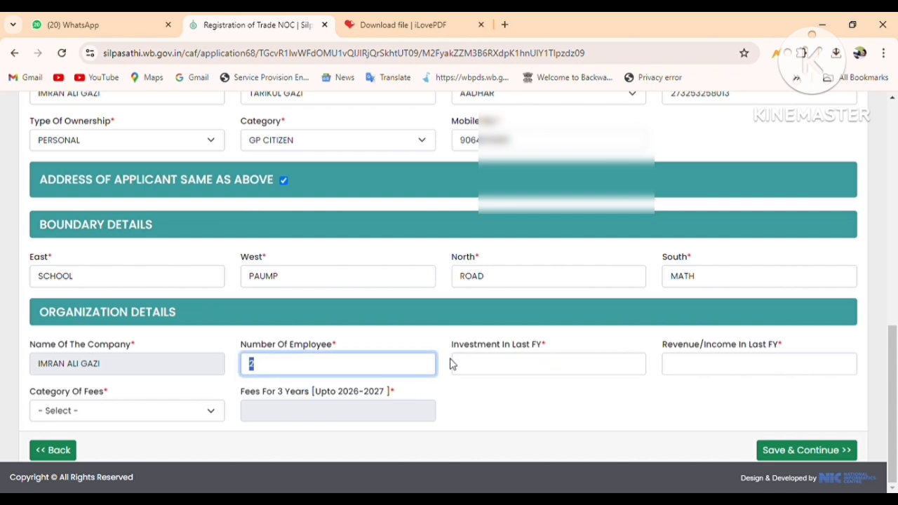
{"action": "left_click", "coordinate": [509, 366]}
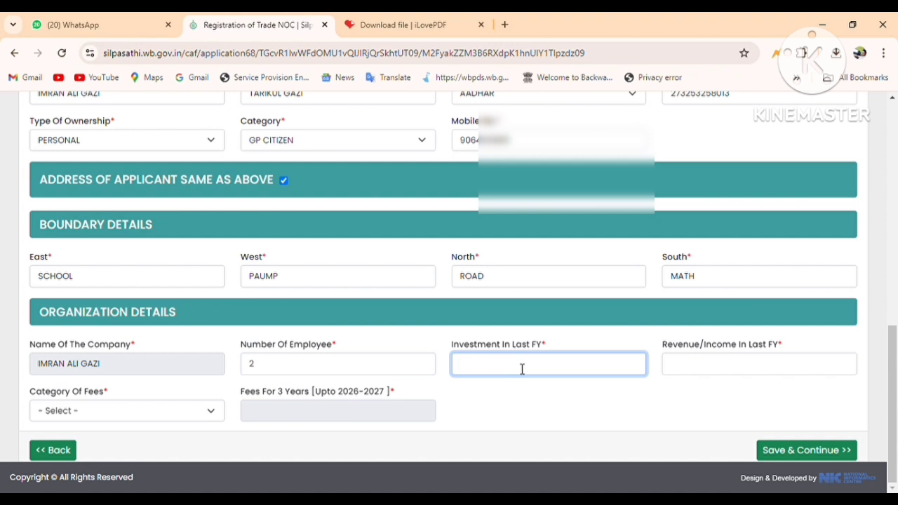
{"action": "type", "text": "3"}
{"action": "type", "text": "00"}
{"action": "key", "text": "BackSpace"}
{"action": "key", "text": "BackSpace"}
{"action": "key", "text": "BackSpace"}
{"action": "type", "text": "200000"}
{"action": "left_click", "coordinate": [470, 366]}
{"action": "left_click", "coordinate": [676, 369]}
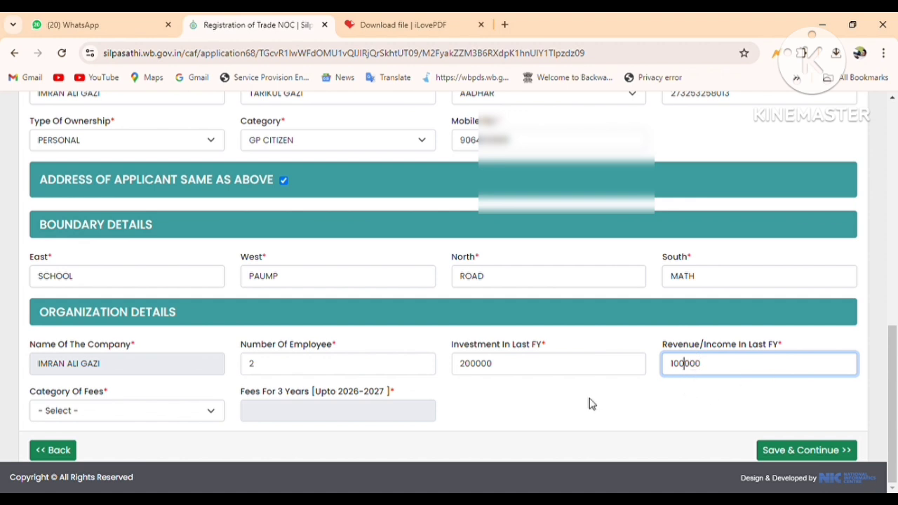
- Choose the Not Paying Professional Tax fee category and save the form
{"action": "left_click", "coordinate": [149, 420]}
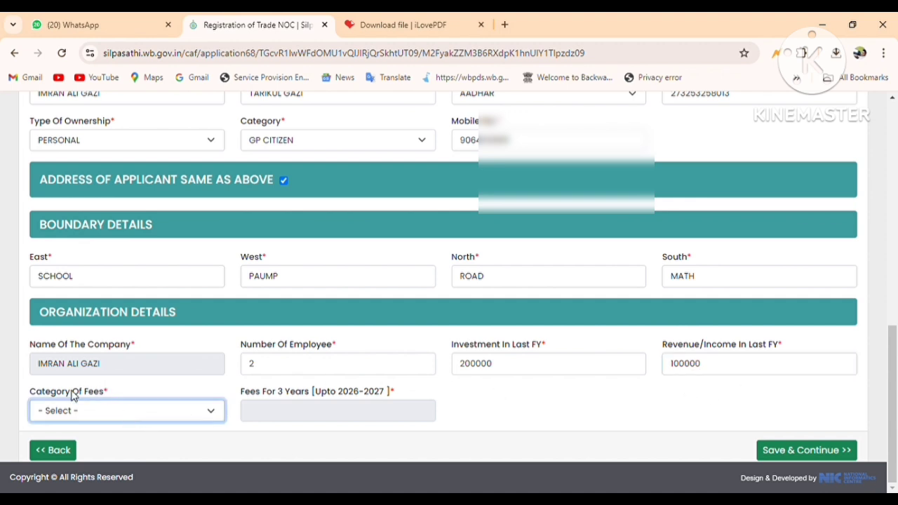
{"action": "left_click", "coordinate": [72, 302]}
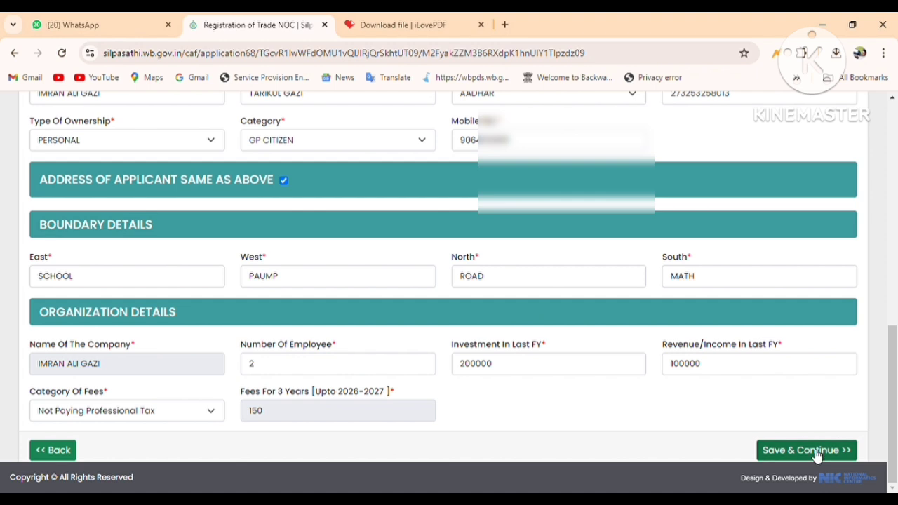
{"action": "left_click", "coordinate": [817, 454]}
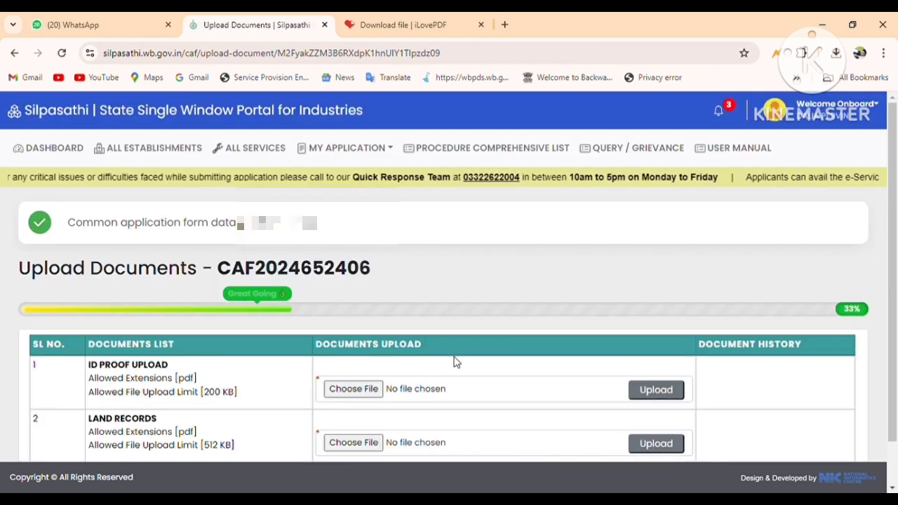
- Attach AD.pdf as ID proof and PAR.pdf as land records, and upload both
{"action": "scroll", "coordinate": [330, 355], "scroll_direction": "down", "scroll_amount": 1}
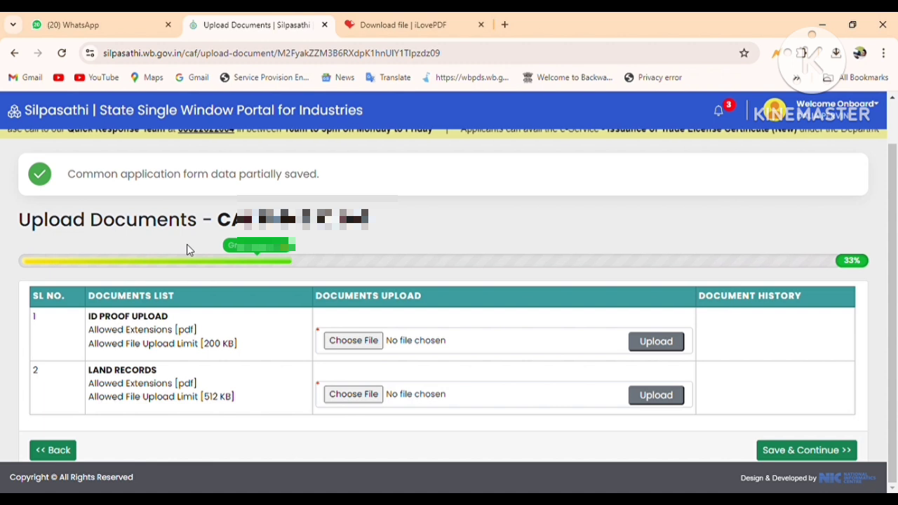
{"action": "left_click", "coordinate": [346, 339]}
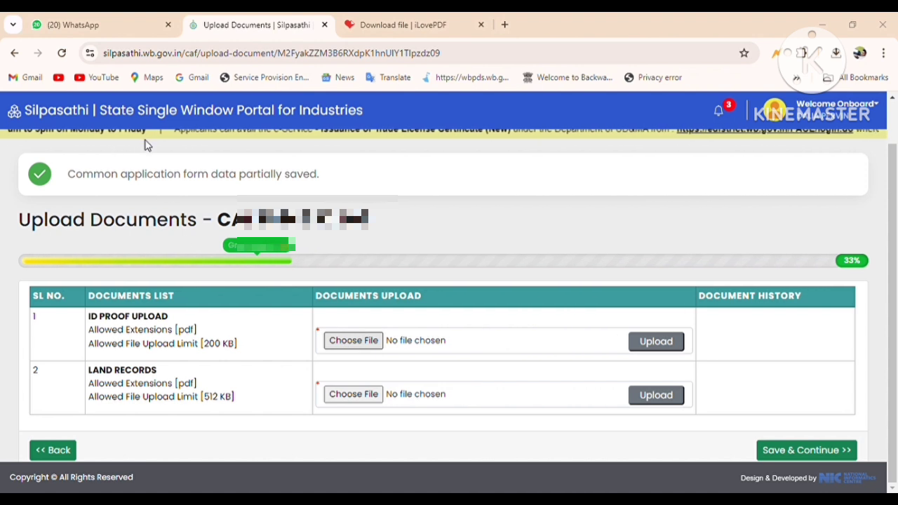
{"action": "double_click", "coordinate": [323, 389]}
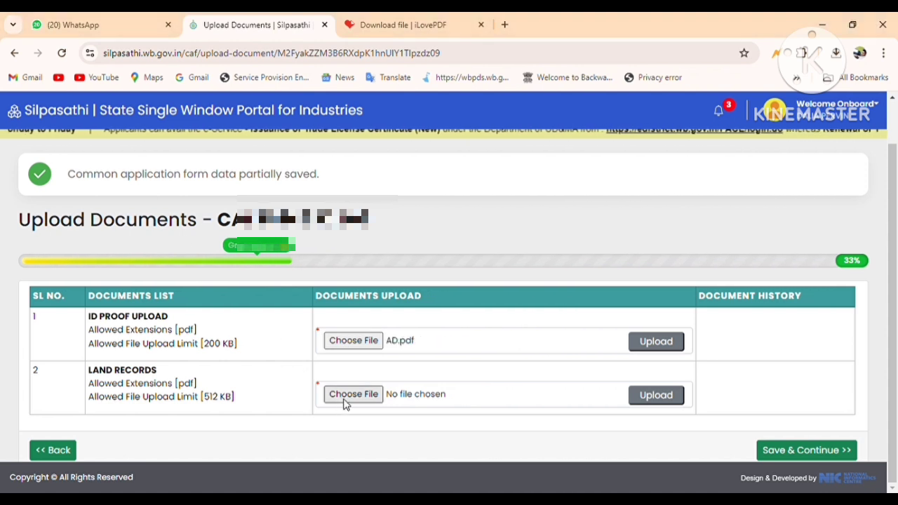
{"action": "left_click", "coordinate": [347, 405]}
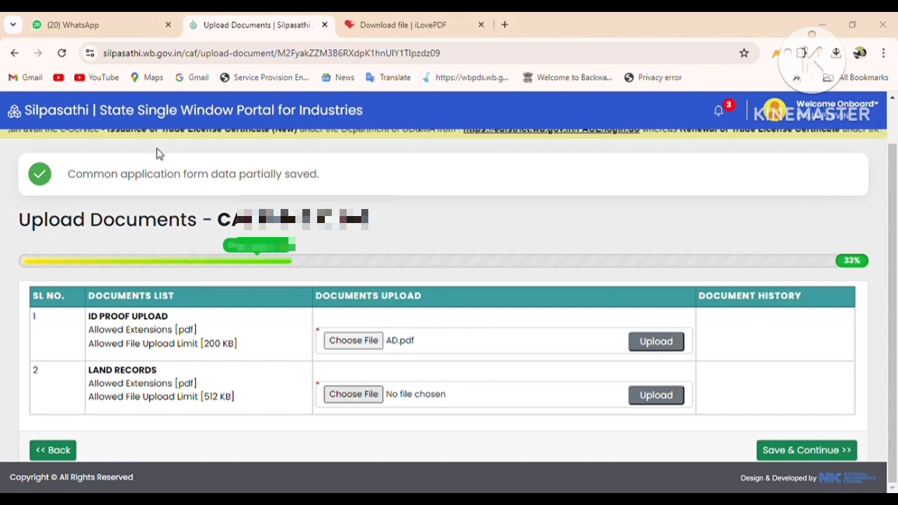
{"action": "double_click", "coordinate": [290, 365]}
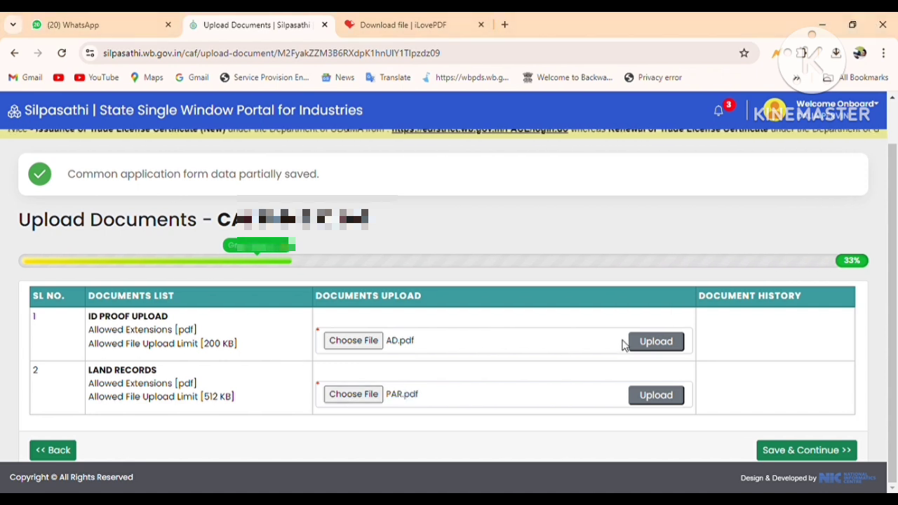
{"action": "left_click", "coordinate": [657, 349]}
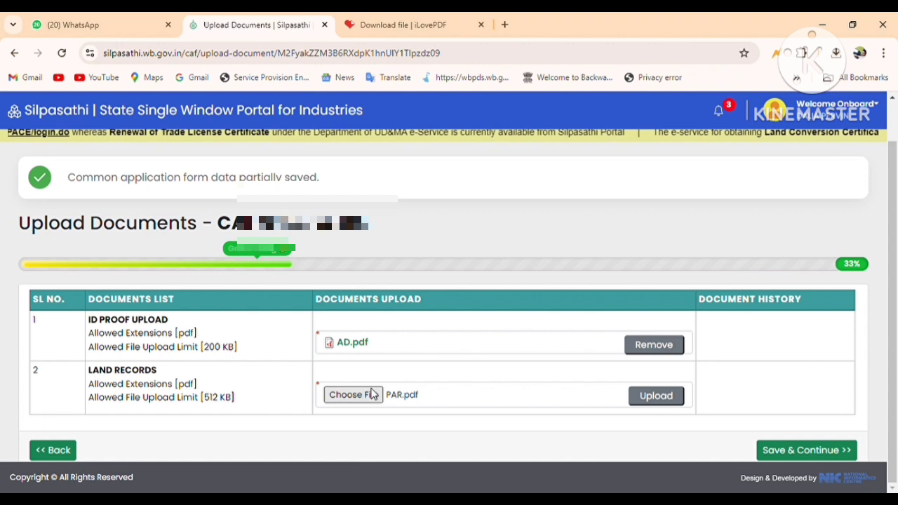
{"action": "left_click", "coordinate": [657, 396]}
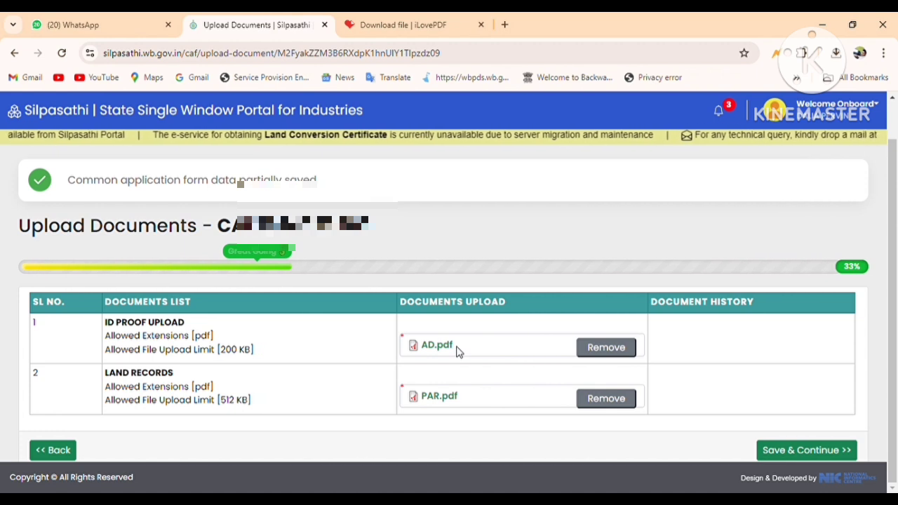
- Save the uploads, accept the 'I Hereby Declare' declaration on the preview, and submit
{"action": "left_click", "coordinate": [796, 453]}
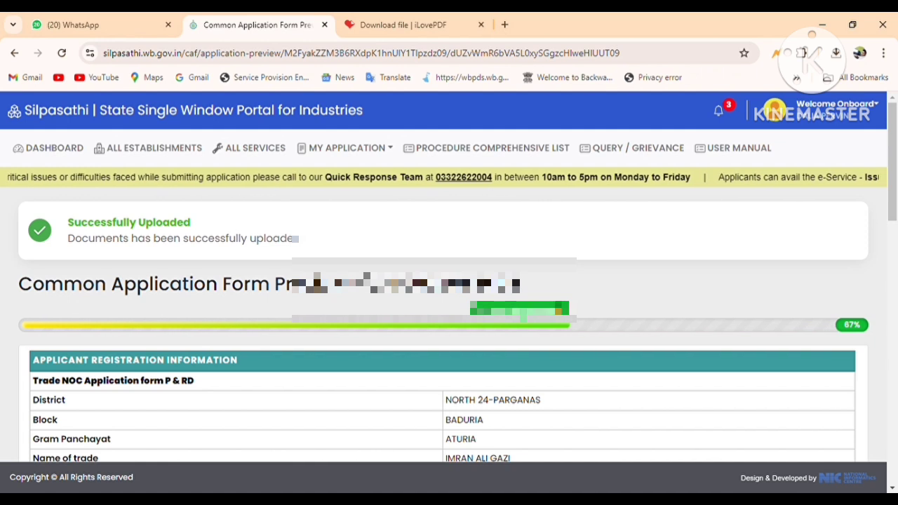
{"action": "left_click_drag", "start_coordinate": [364, 284], "coordinate": [519, 284]}
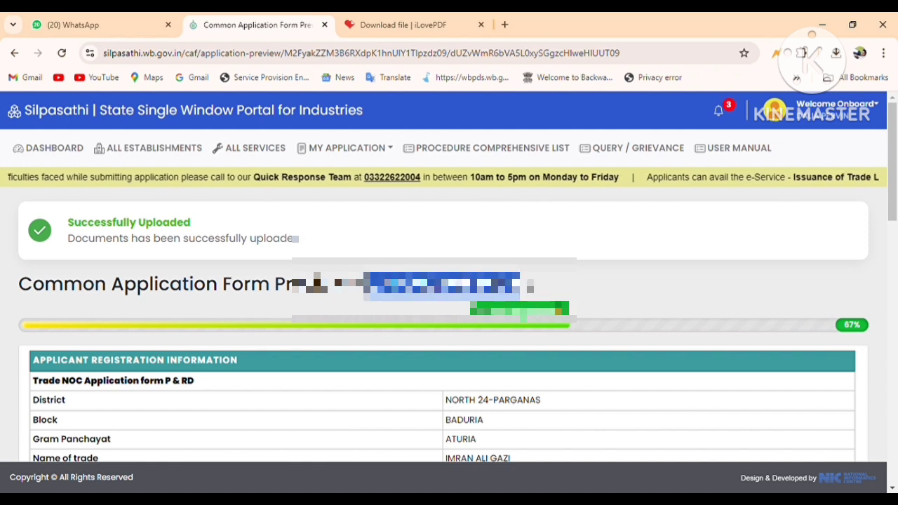
{"action": "scroll", "coordinate": [287, 298], "scroll_direction": "down", "scroll_amount": 1}
{"action": "scroll", "coordinate": [288, 298], "scroll_direction": "down", "scroll_amount": 10}
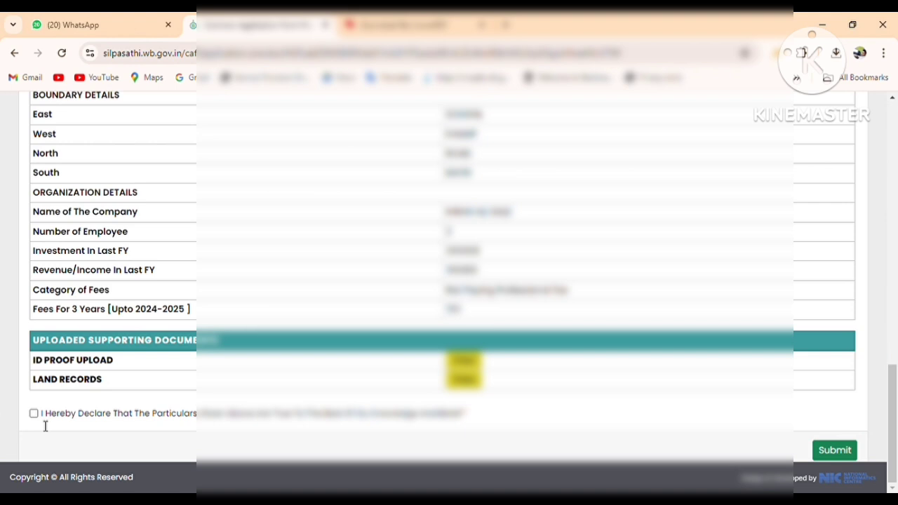
{"action": "left_click", "coordinate": [34, 413]}
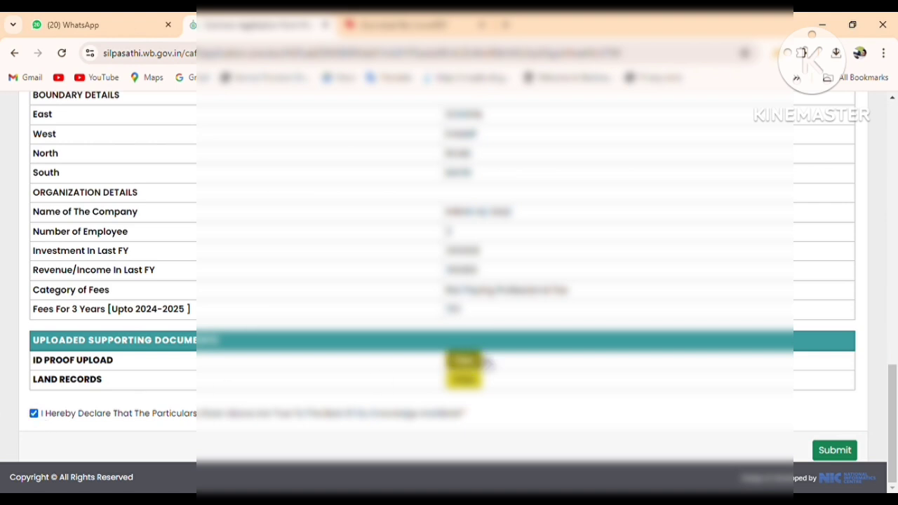
{"action": "left_click", "coordinate": [834, 450]}
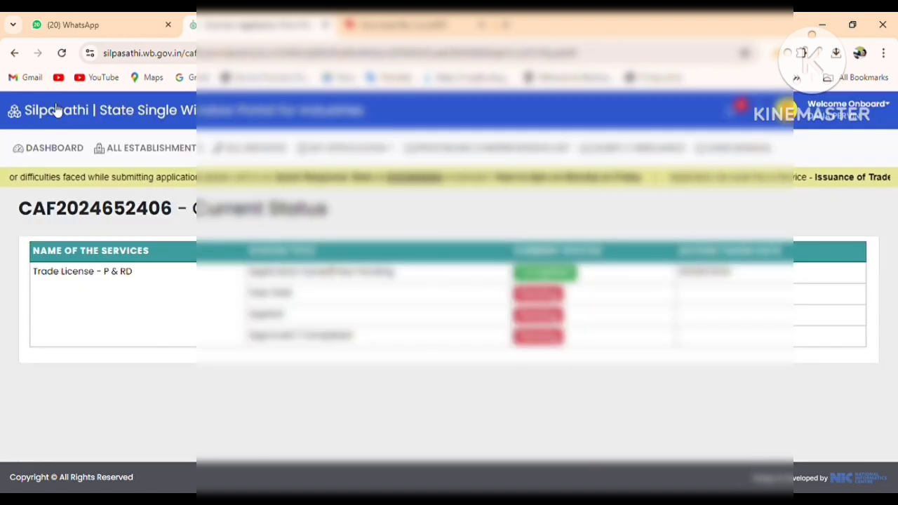
- Return to the dashboard and proceed to pay the ₹150 Trade License fee through PayU
{"action": "left_click", "coordinate": [65, 156]}
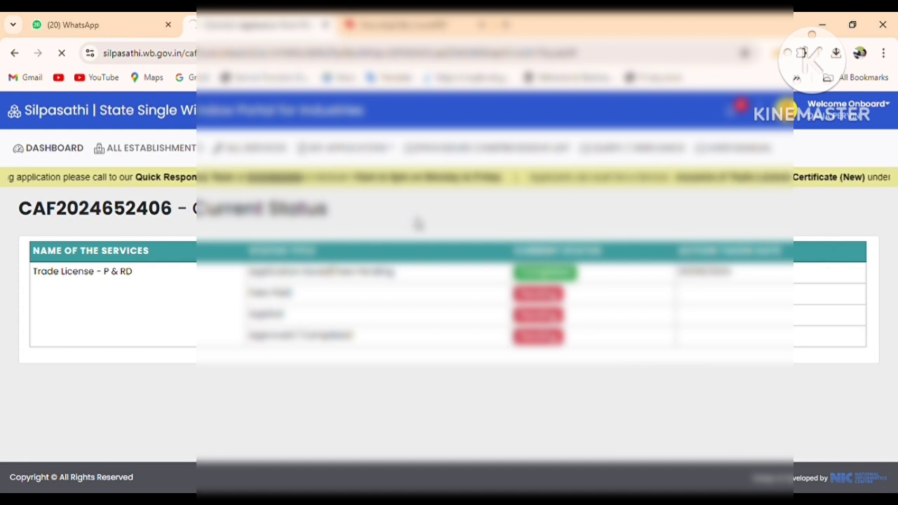
{"action": "scroll", "coordinate": [245, 265], "scroll_direction": "down", "scroll_amount": 3}
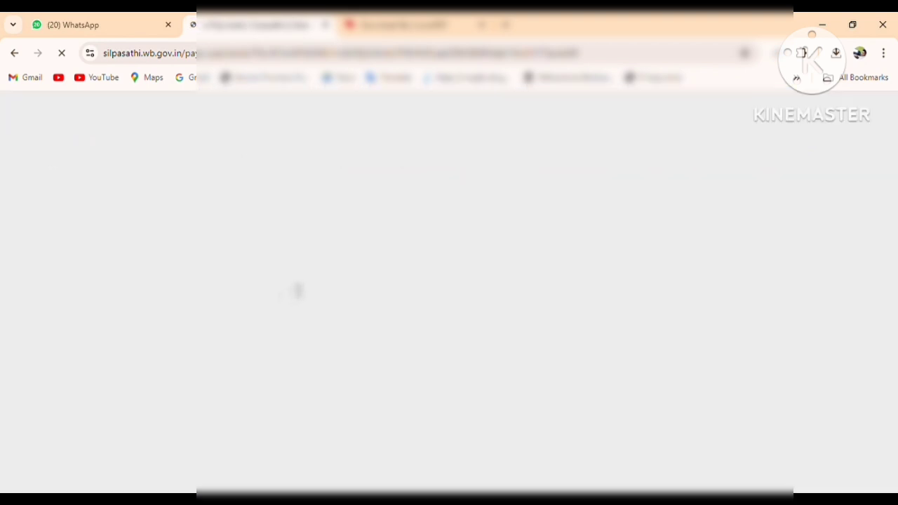
{"action": "scroll", "coordinate": [816, 408], "scroll_direction": "down", "scroll_amount": 2}
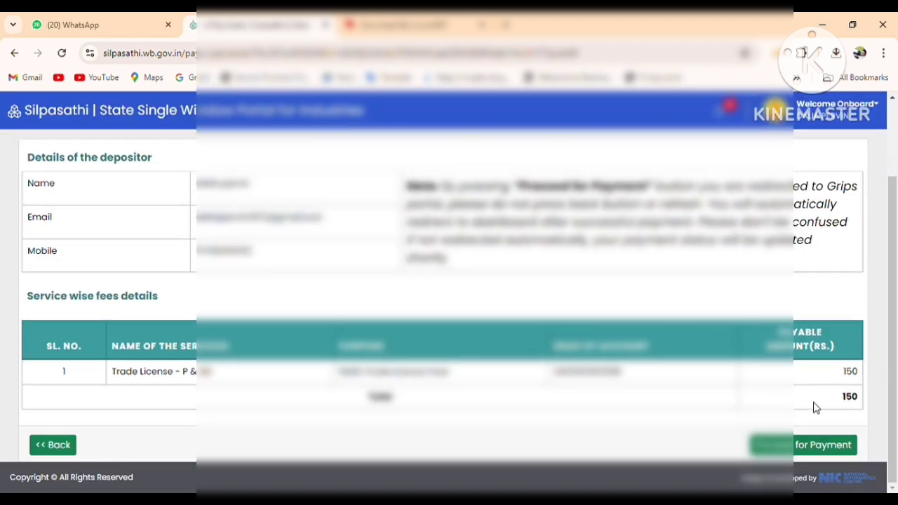
{"action": "left_click", "coordinate": [795, 455]}
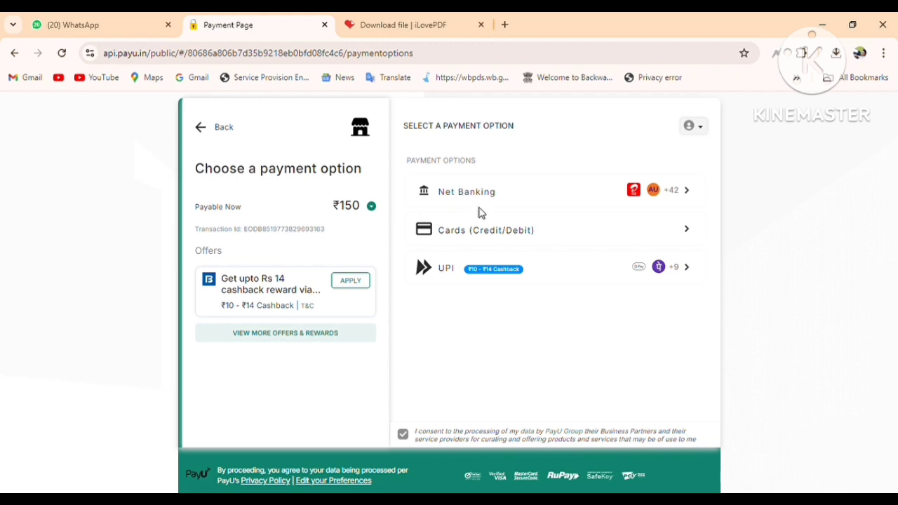
- Choose UPI via PhonePe and enter the payer's UPI ID
{"action": "left_click", "coordinate": [462, 274]}
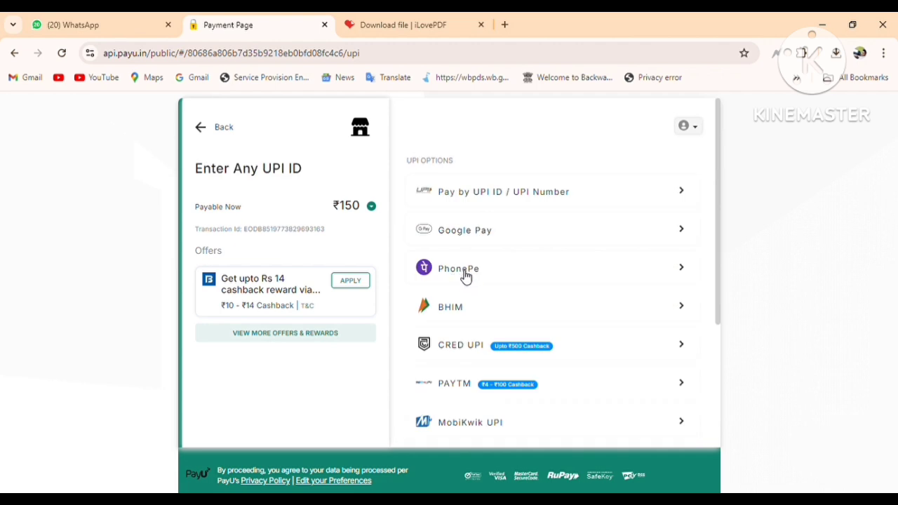
{"action": "left_click", "coordinate": [465, 275]}
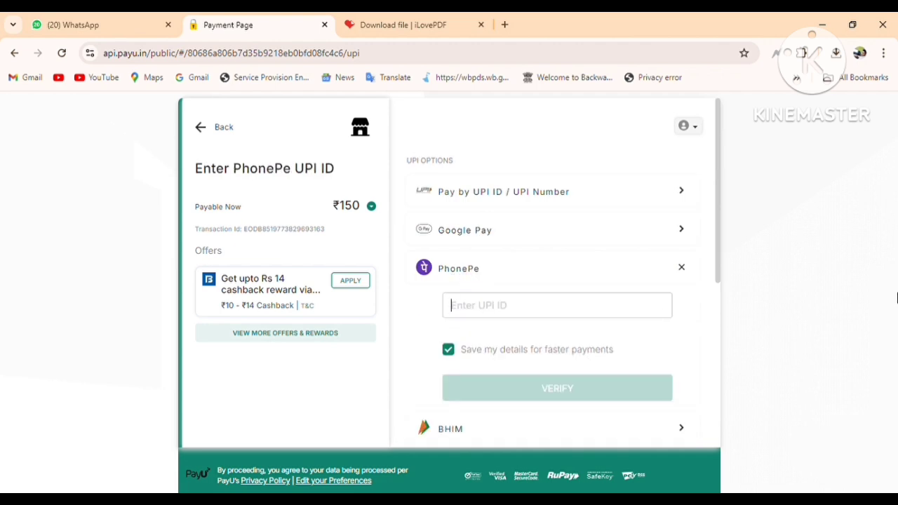
{"action": "type", "text": "89"}
{"action": "type", "text": "??"}
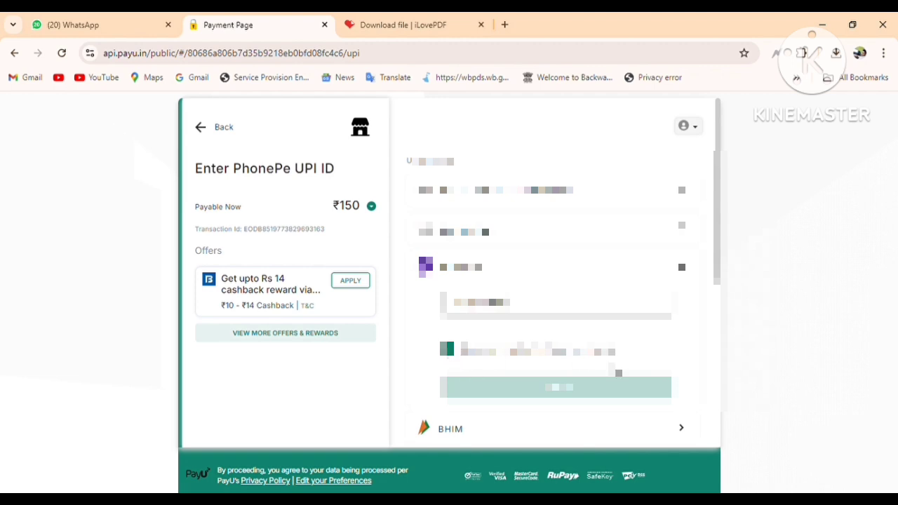
- Briefly select BHIM, return to PhonePe, then verify the UPI ID to complete the ₹150 payment
{"action": "scroll", "coordinate": [554, 274], "scroll_direction": "down", "scroll_amount": 3}
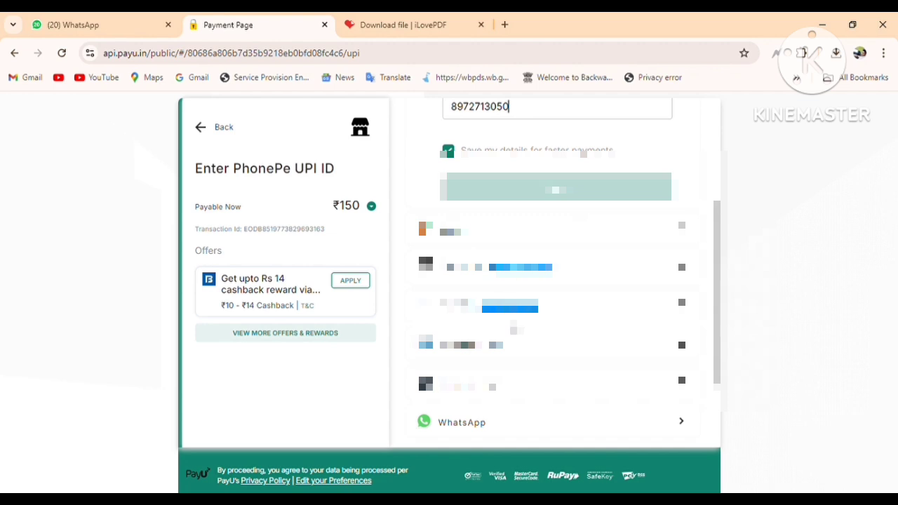
{"action": "scroll", "coordinate": [554, 274], "scroll_direction": "down", "scroll_amount": 1}
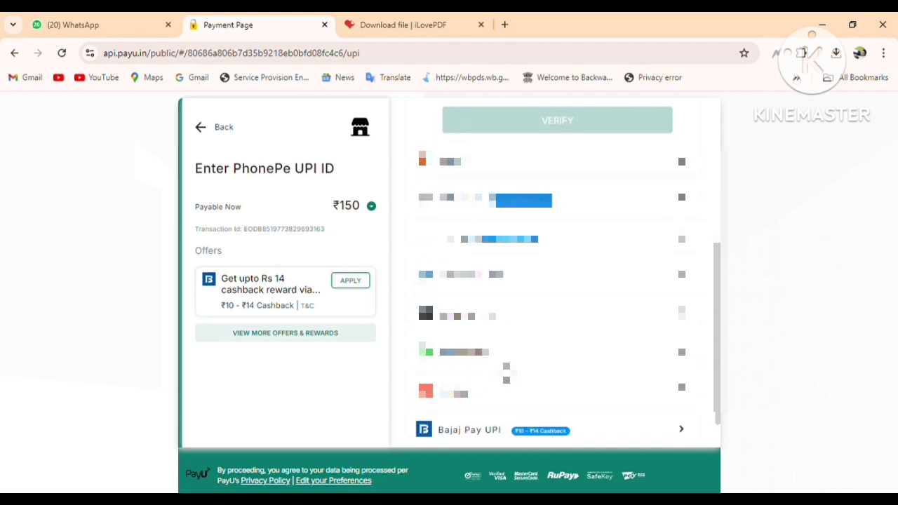
{"action": "scroll", "coordinate": [506, 375], "scroll_direction": "up", "scroll_amount": 4}
{"action": "scroll", "coordinate": [492, 356], "scroll_direction": "down", "scroll_amount": 2}
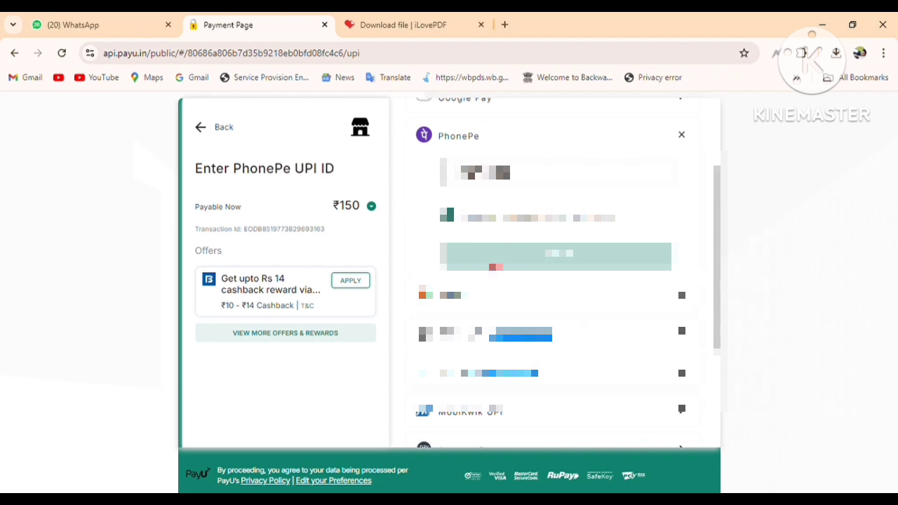
{"action": "scroll", "coordinate": [569, 274], "scroll_direction": "up", "scroll_amount": 2}
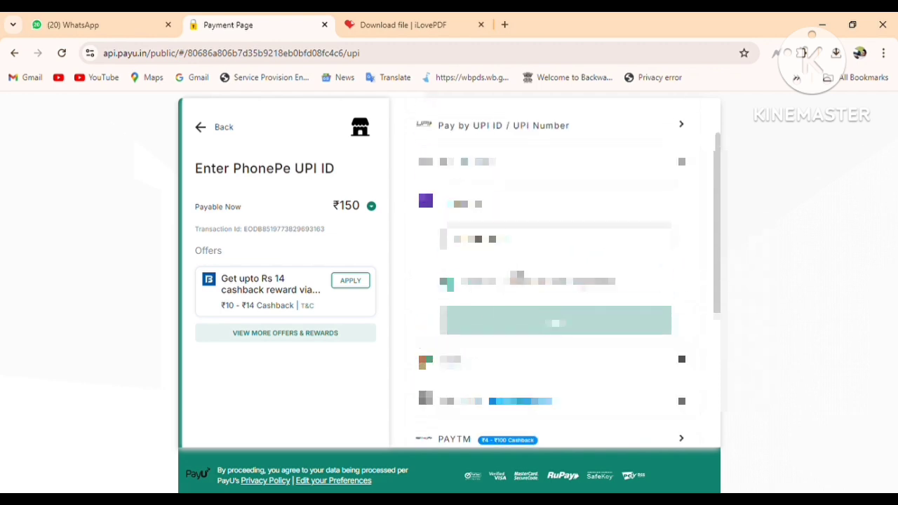
{"action": "scroll", "coordinate": [467, 295], "scroll_direction": "down", "scroll_amount": 2}
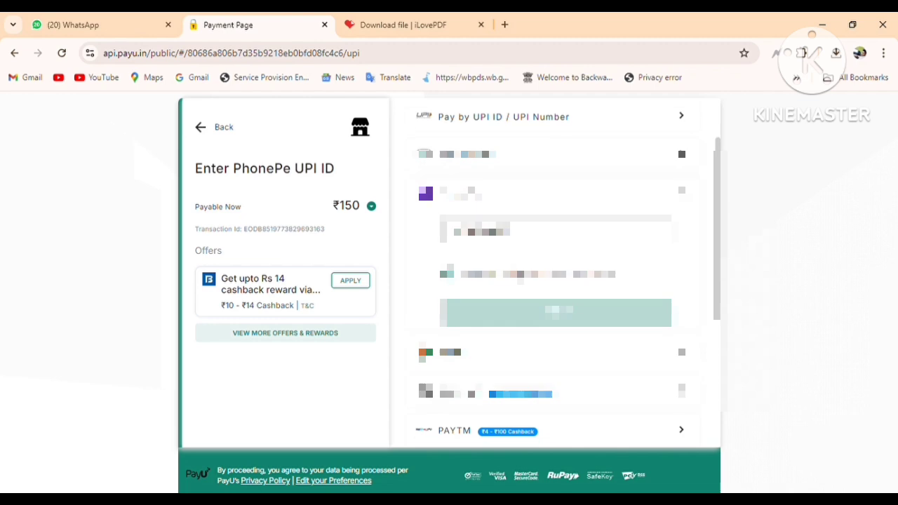
{"action": "left_click", "coordinate": [467, 292]}
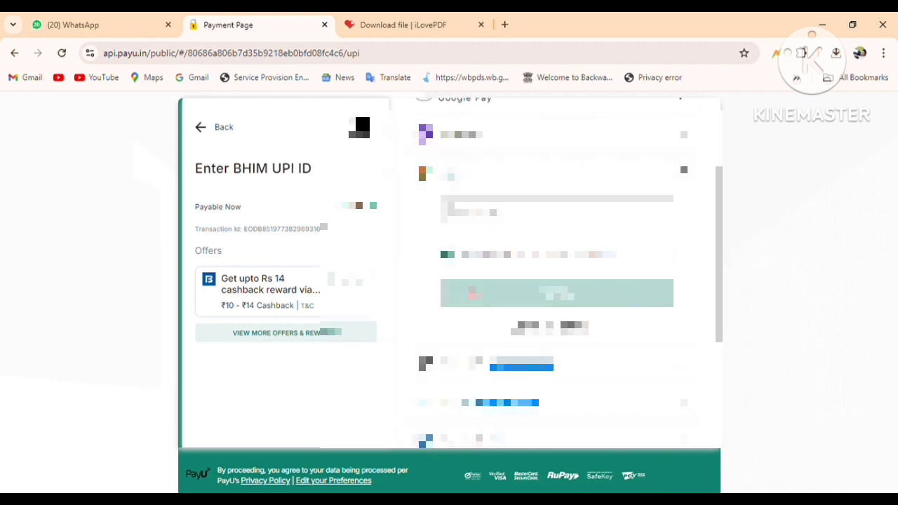
{"action": "left_click", "coordinate": [468, 136]}
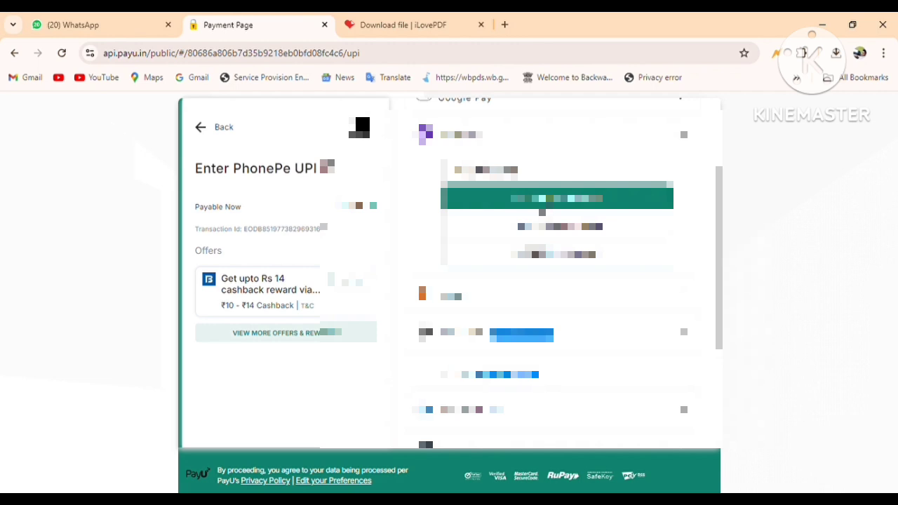
{"action": "left_click", "coordinate": [554, 198]}
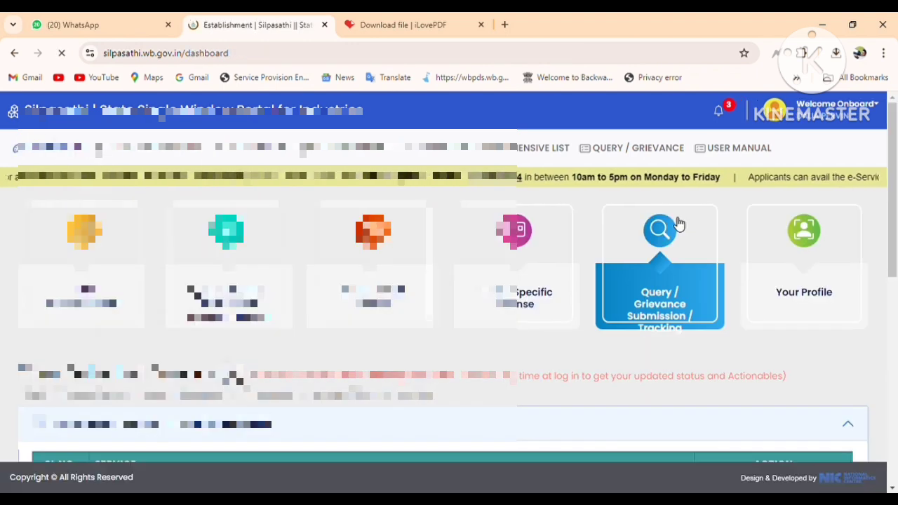
- Open the paid application's details and download its Form 11 NOC certificate for trade MUDIKHANA
{"action": "scroll", "coordinate": [680, 335], "scroll_direction": "down", "scroll_amount": 4}
{"action": "left_click", "coordinate": [780, 236]}
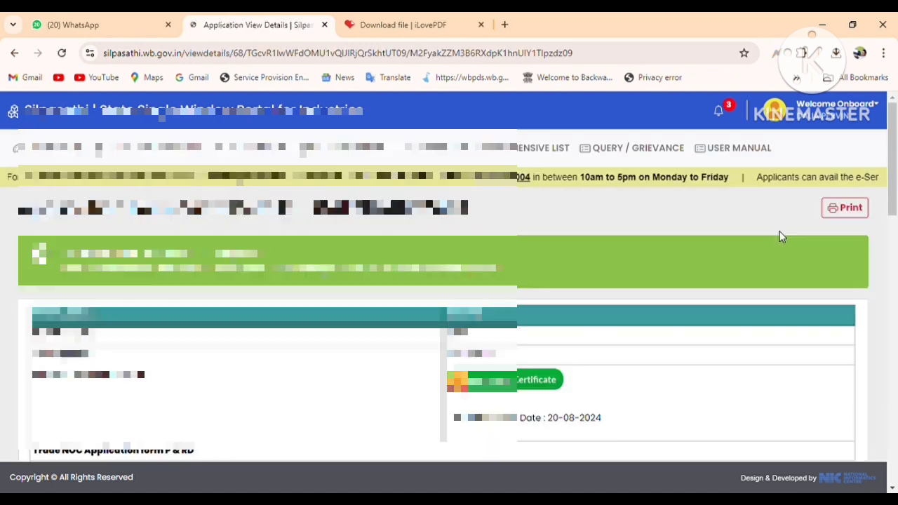
{"action": "scroll", "coordinate": [770, 240], "scroll_direction": "down", "scroll_amount": 2}
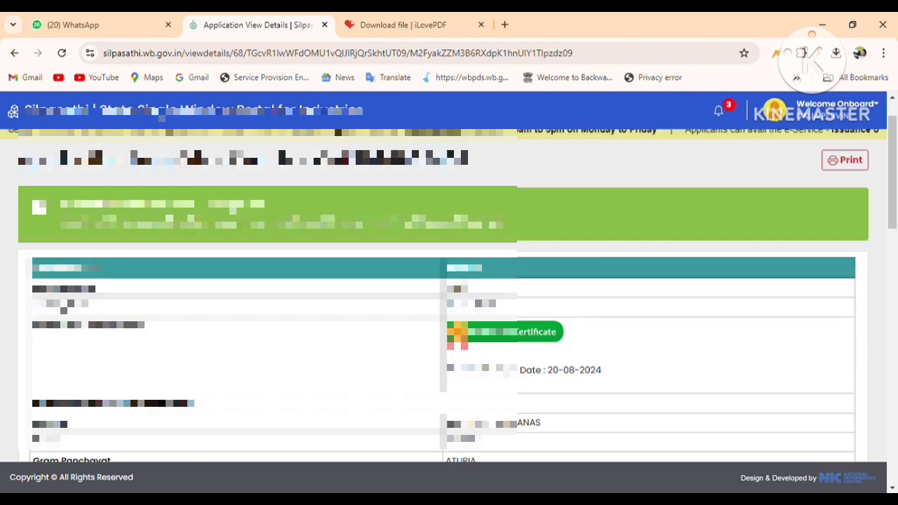
{"action": "left_click", "coordinate": [491, 251]}
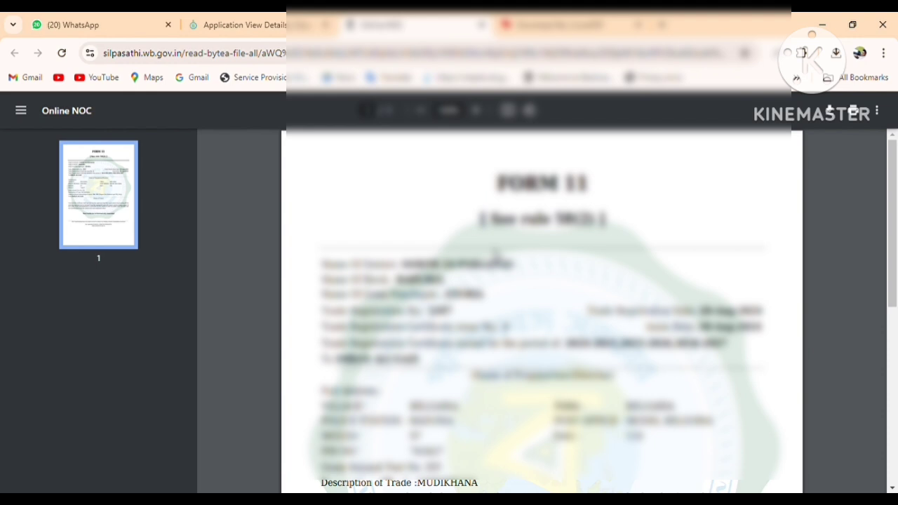
{"action": "scroll", "coordinate": [559, 267], "scroll_direction": "down", "scroll_amount": 4}
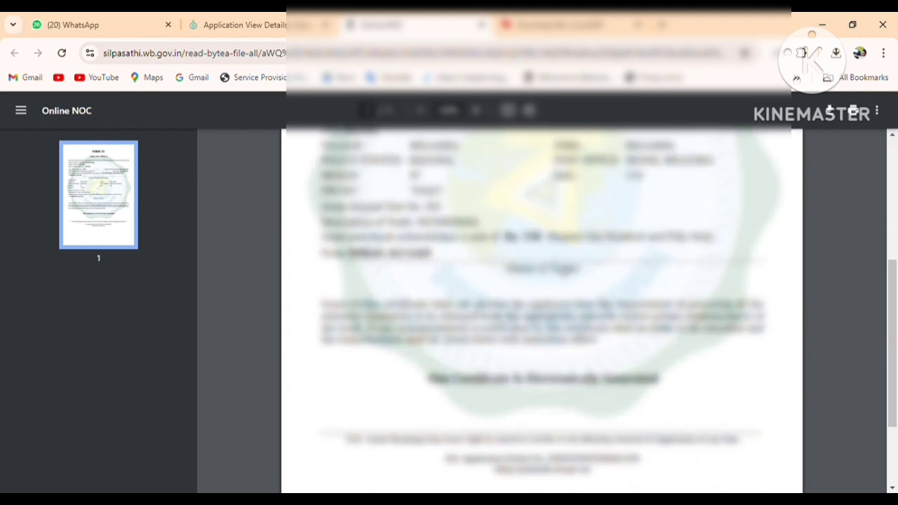